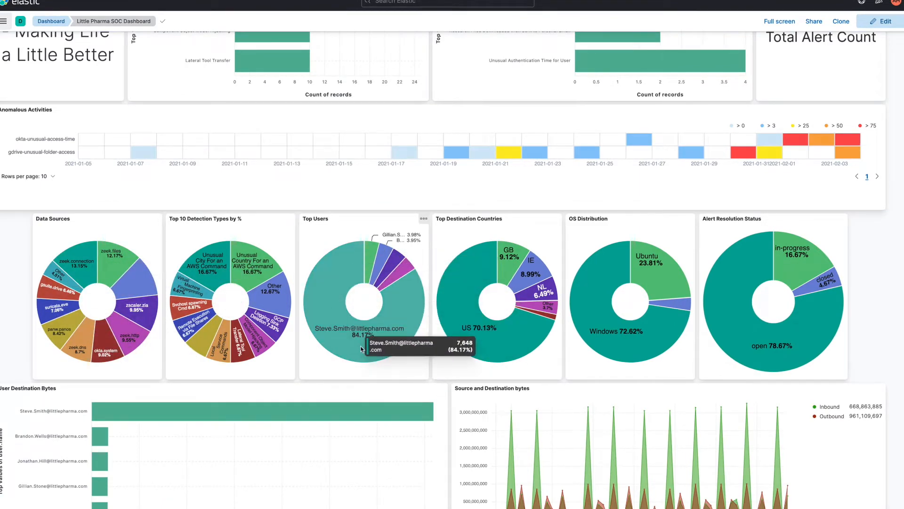
- Examine the dashboard's user, destination country and traffic charts, plus a destination marker's details on the alert world map
scroll(362, 348, "down", 5)
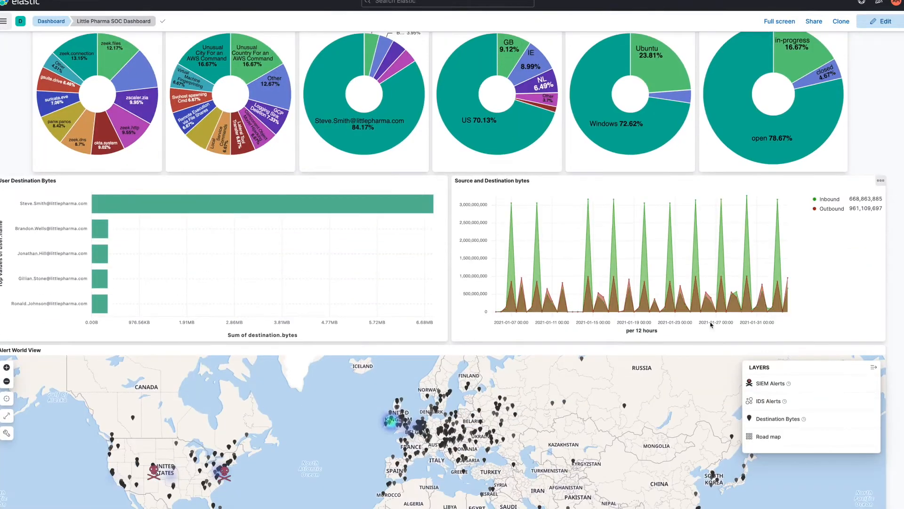
scroll(757, 320, "down", 3)
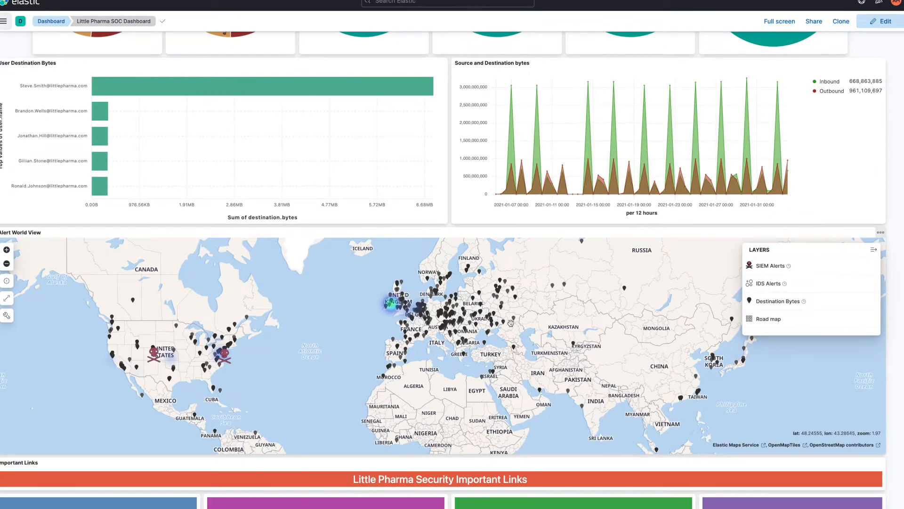
mouse_move(511, 322)
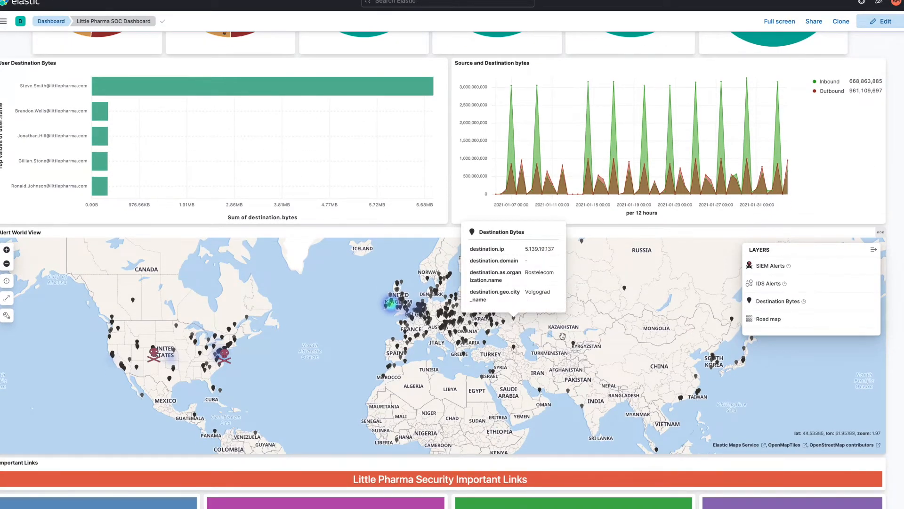
scroll(738, 405, "down", 1)
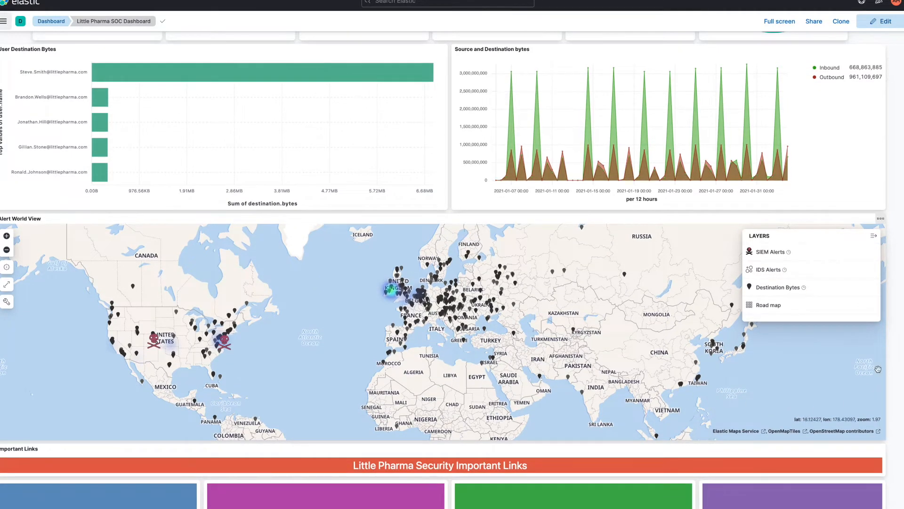
scroll(879, 330, "up", 8)
scroll(879, 330, "up", 6)
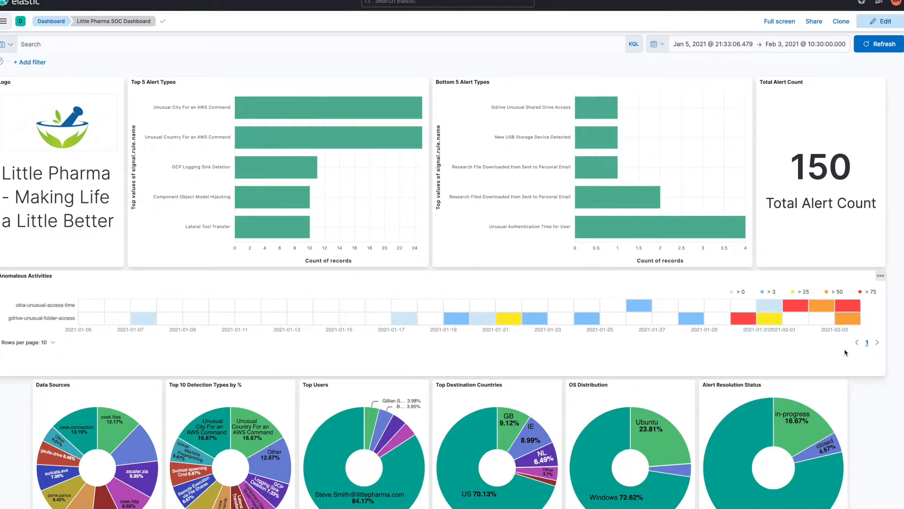
- Open the latest critical okta-unusual-access-time cell of the Anomalous Activities chart in Anomaly Explorer
left_click(848, 306)
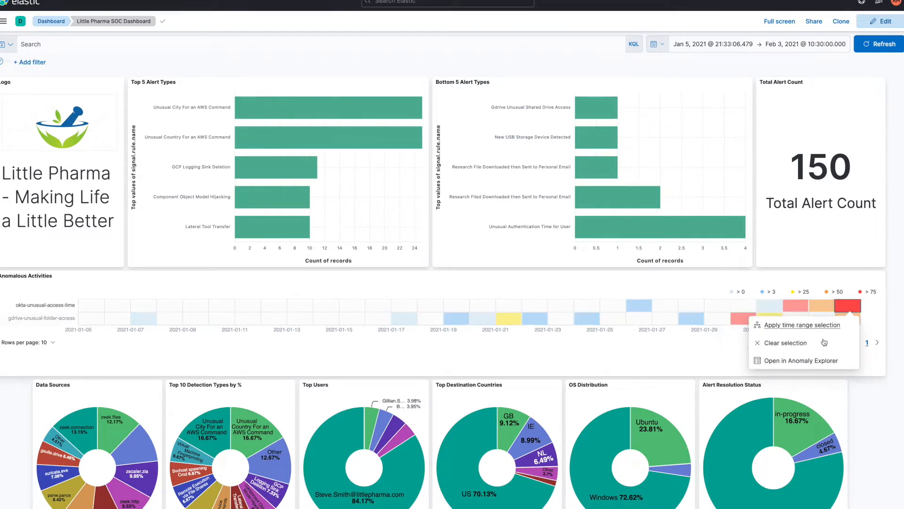
left_click(800, 361)
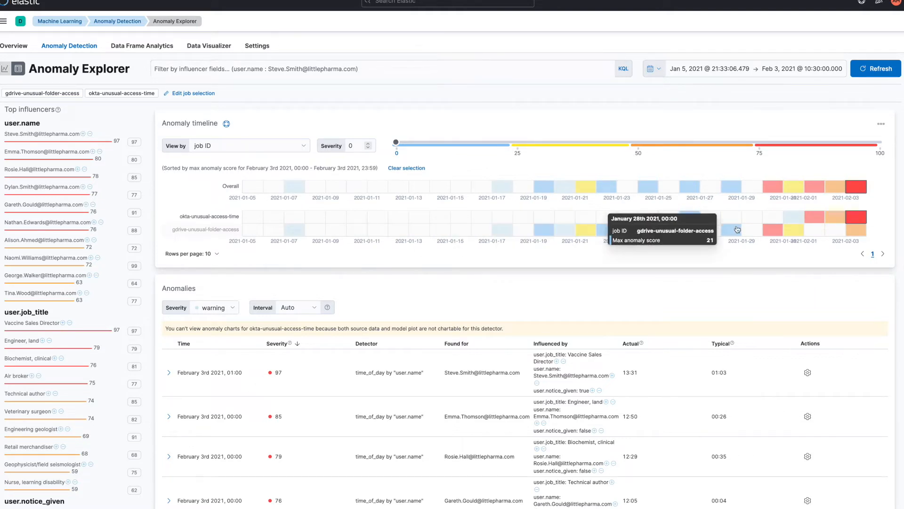
mouse_move(860, 234)
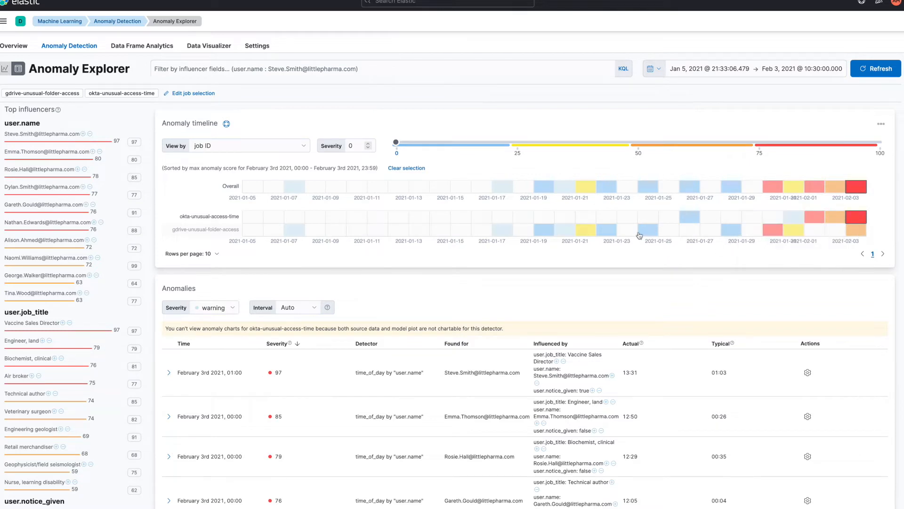
- Expand the February 3rd 2021, 01:00 anomaly with the highest severity and read its description and details
scroll(538, 270, "down", 3)
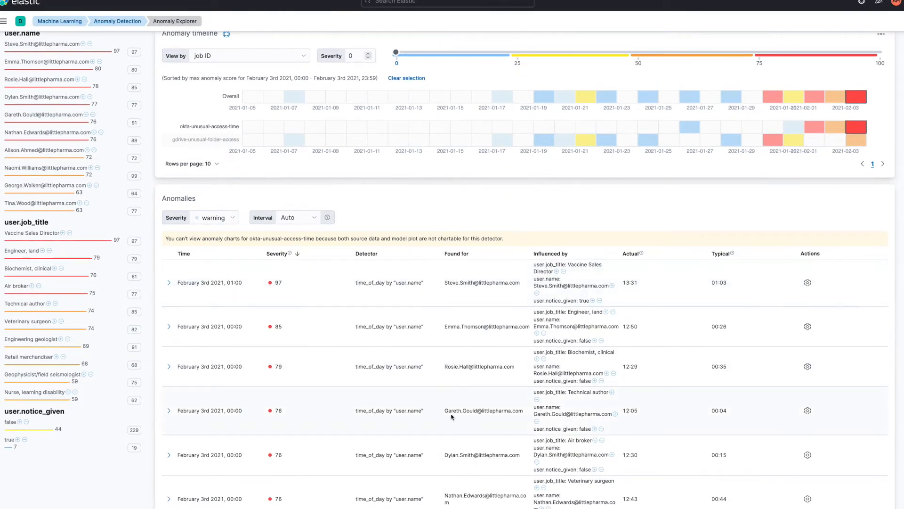
left_click(170, 286)
scroll(245, 300, "down", 1)
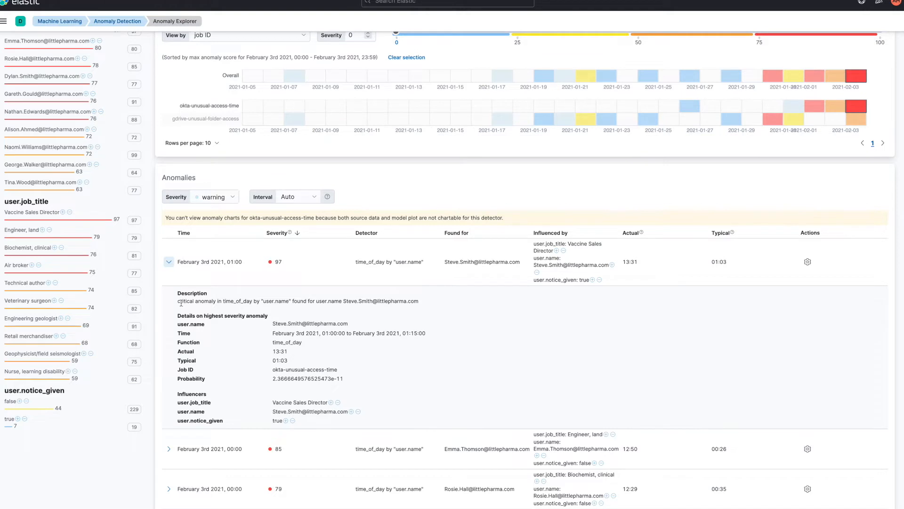
left_click_drag(177, 301, 416, 301)
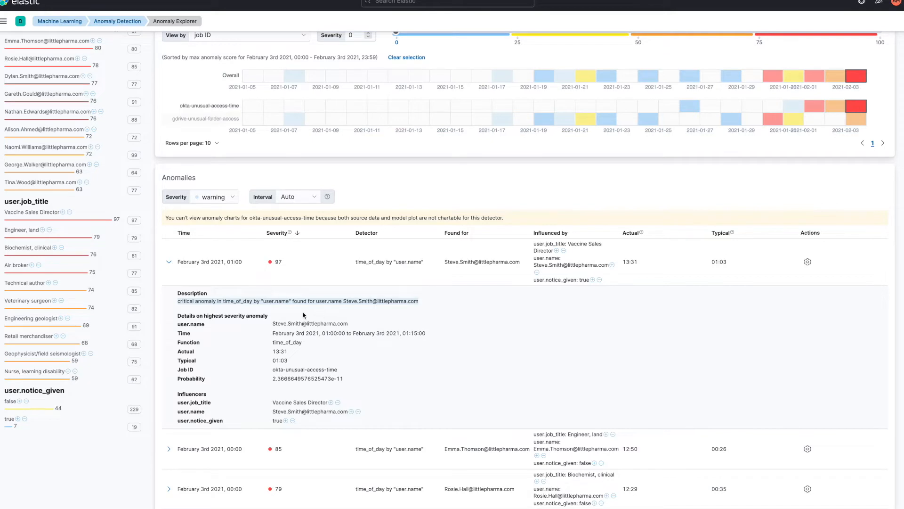
left_click(234, 310)
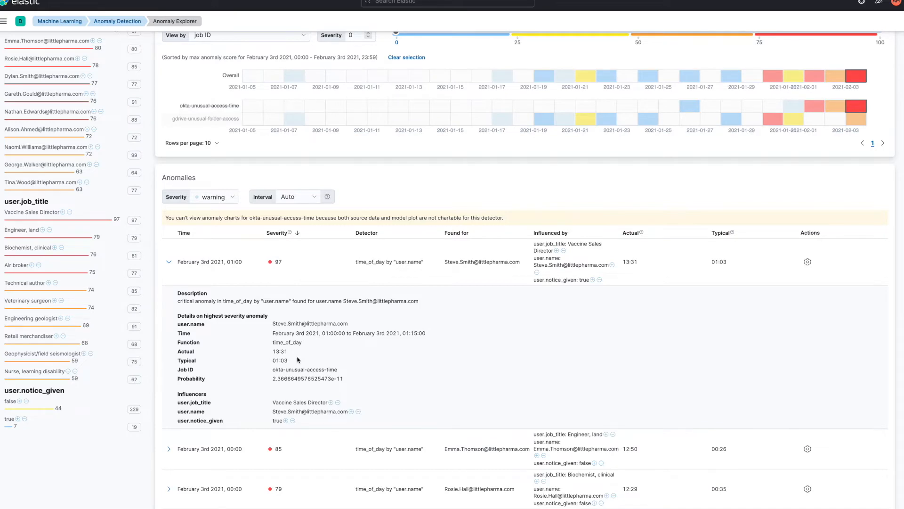
- Review the top influencers and send the February 3rd 2021, 01:00 anomaly to the Security app for investigation
scroll(297, 360, "up", 5)
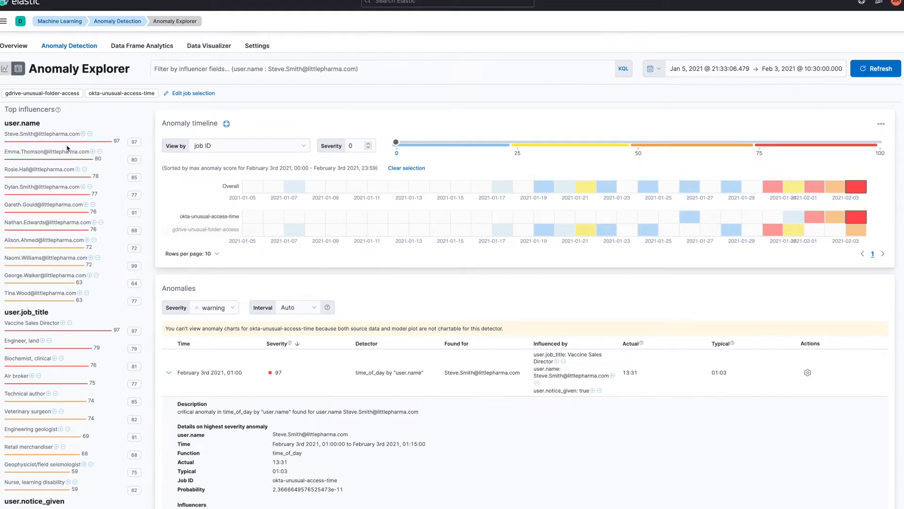
scroll(55, 265, "down", 2)
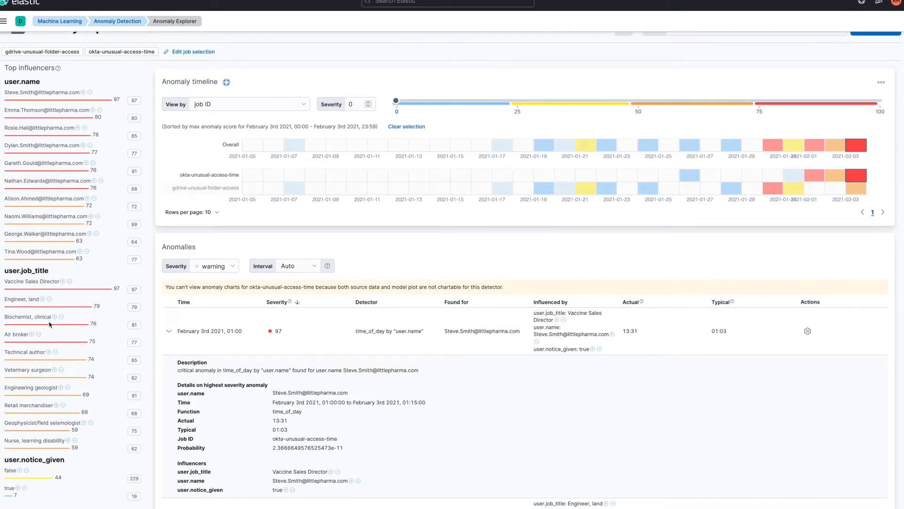
scroll(50, 324, "up", 2)
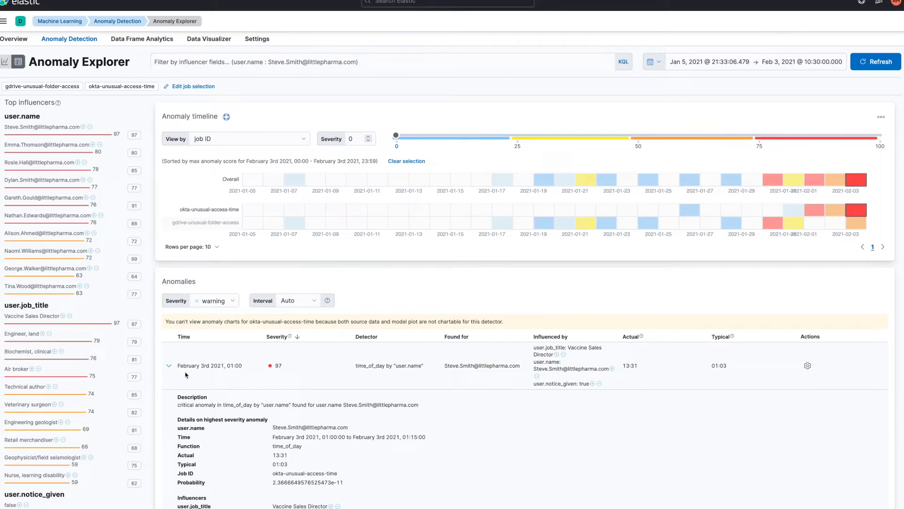
left_click(808, 365)
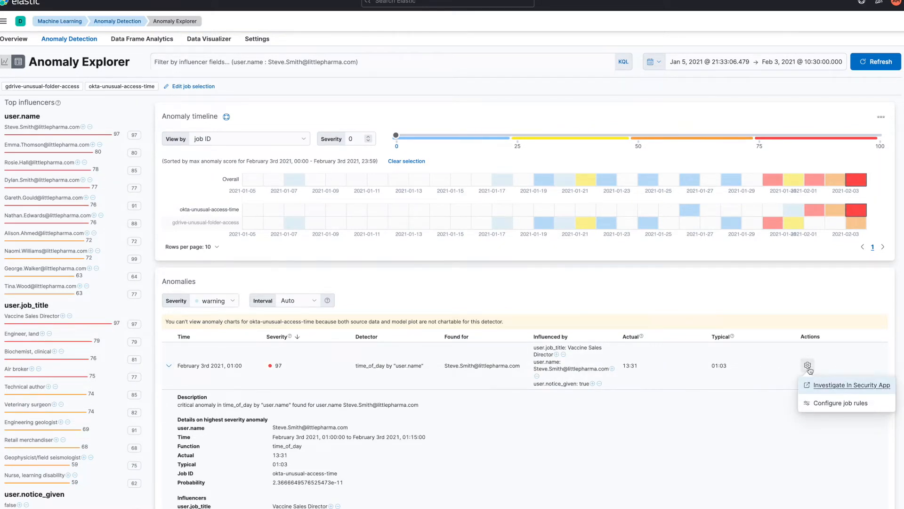
left_click(843, 390)
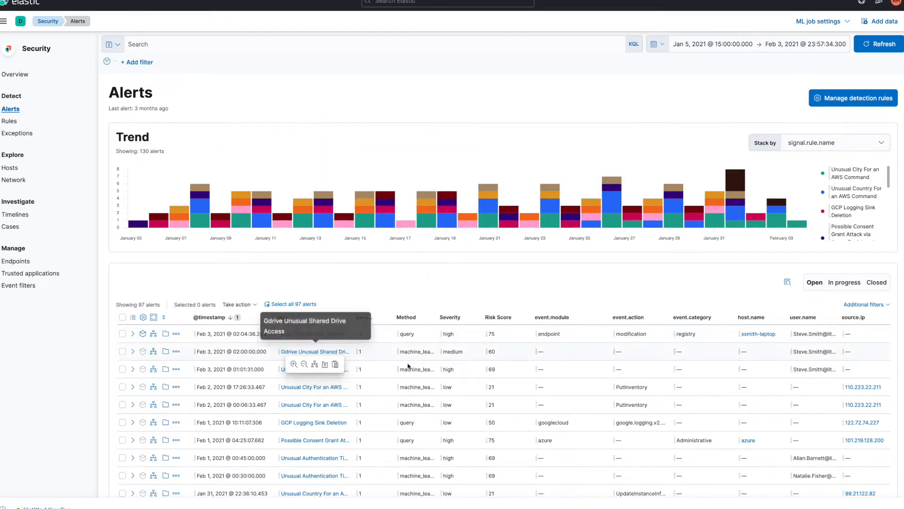
- Widen the Rule column of the alerts table so that the full rule names fit
left_click(220, 43)
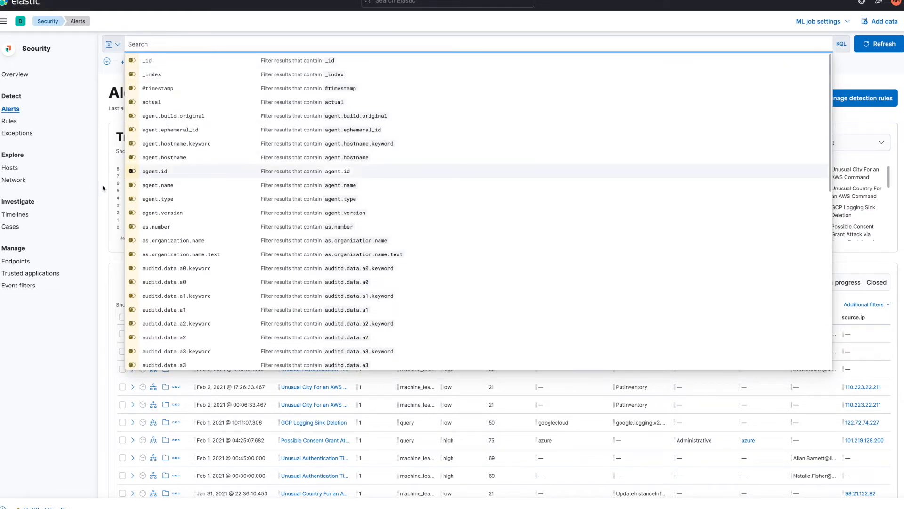
left_click(103, 189)
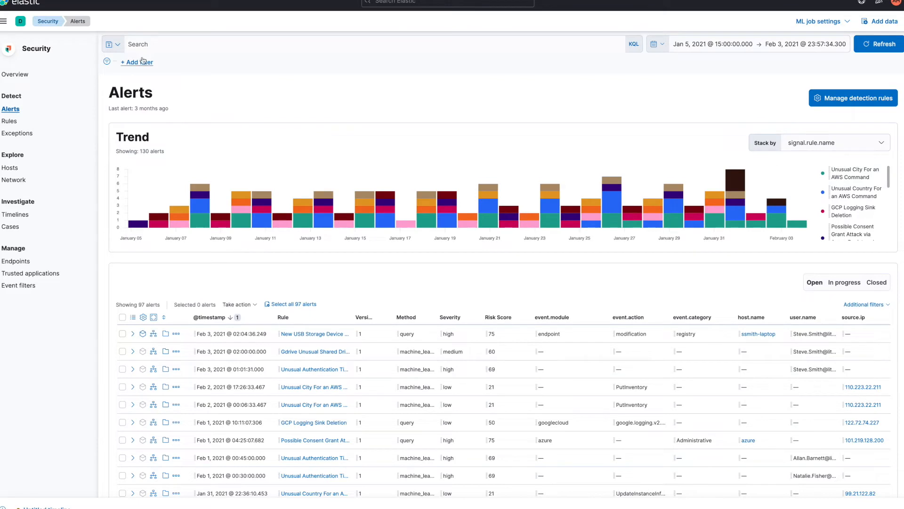
mouse_move(497, 226)
scroll(475, 256, "down", 1)
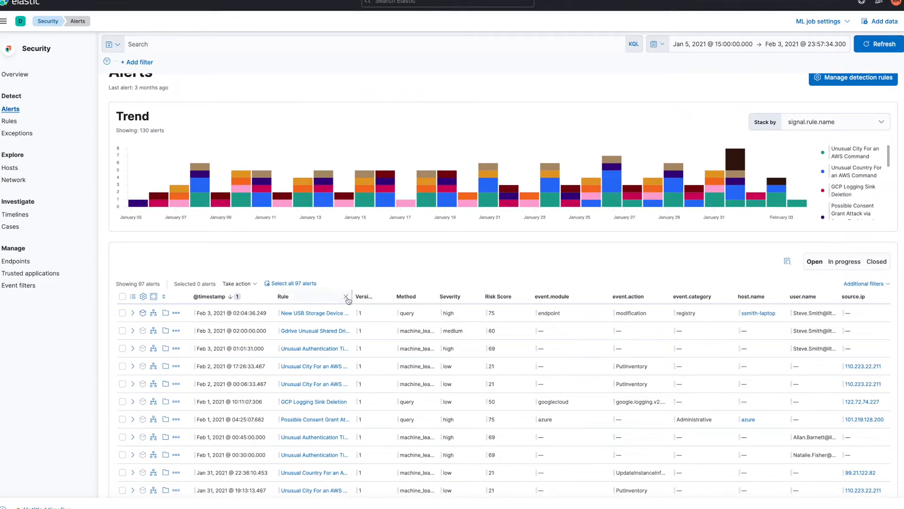
left_click_drag(353, 297, 443, 300)
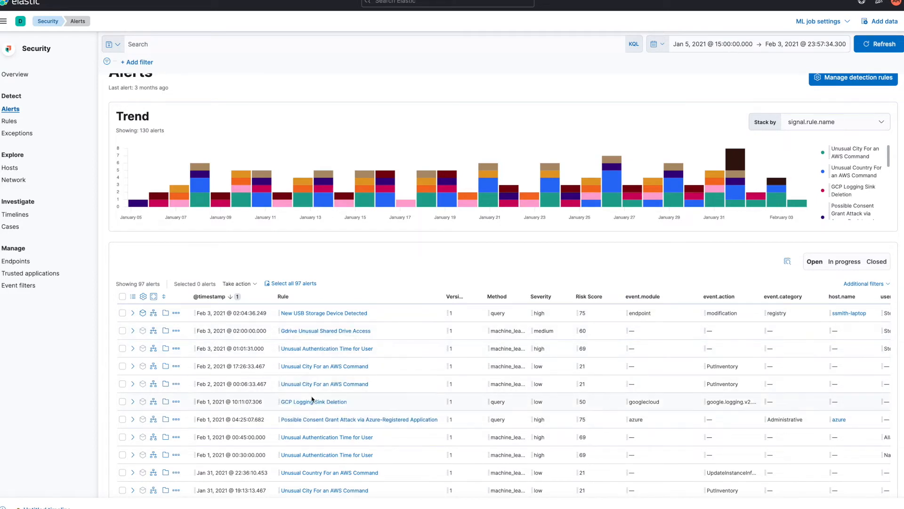
- Investigate the Feb 3, 2021 @ 01:01:31.000 "Unusual Authentication Time for User" alert in a timeline
mouse_move(292, 353)
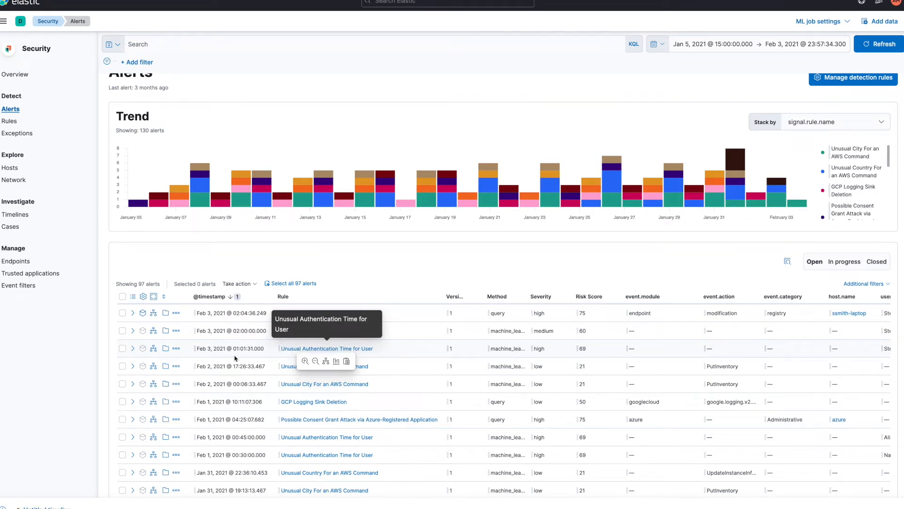
left_click(302, 352)
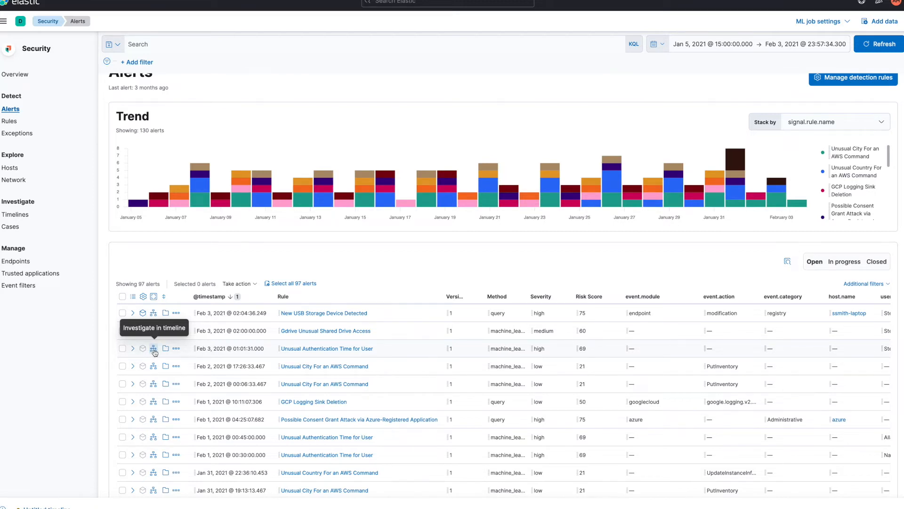
left_click(154, 348)
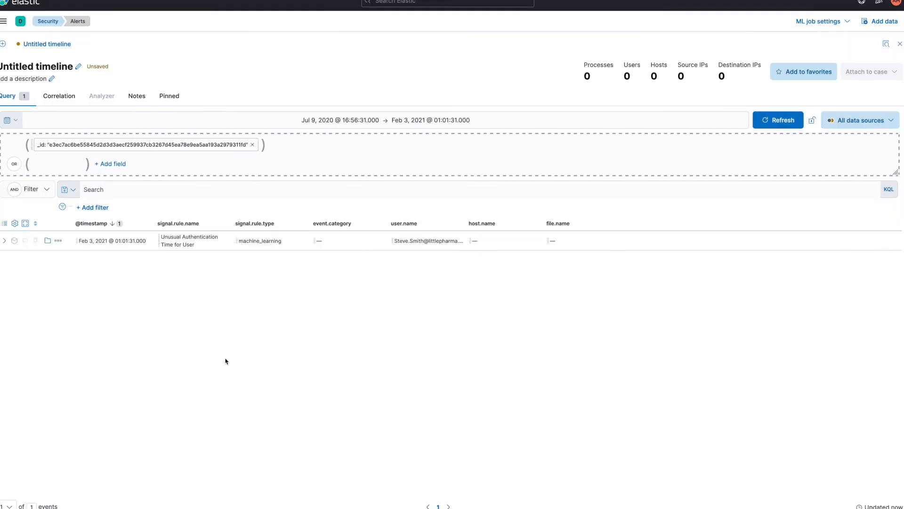
mouse_move(183, 244)
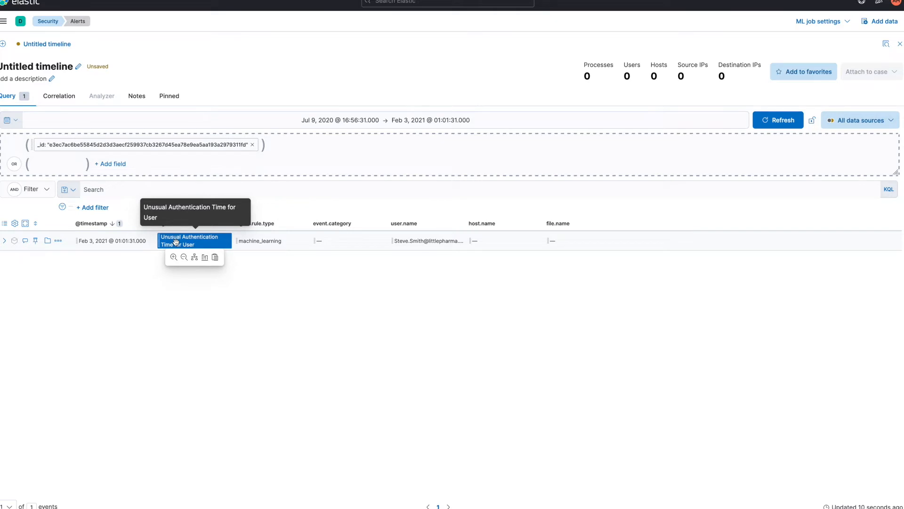
- Restrict the timeline's data sources to Detection Alerts and save the selection
left_click(868, 121)
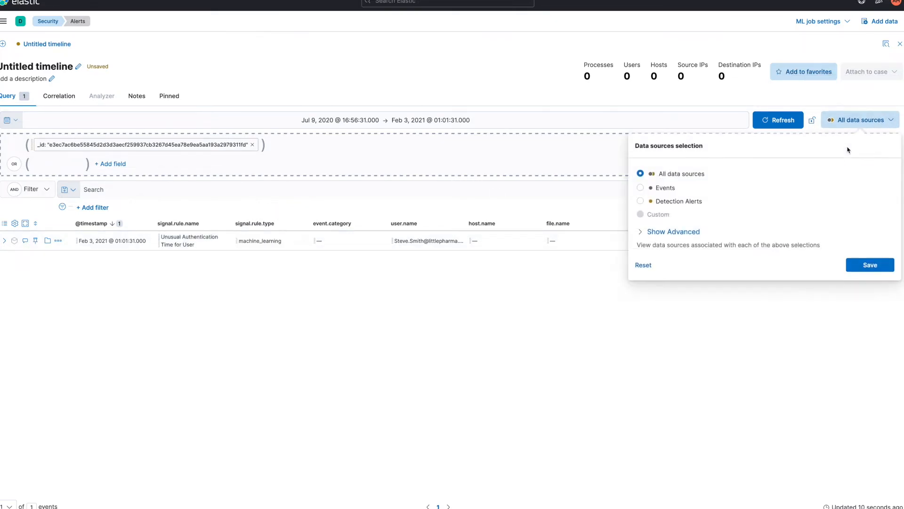
left_click(640, 200)
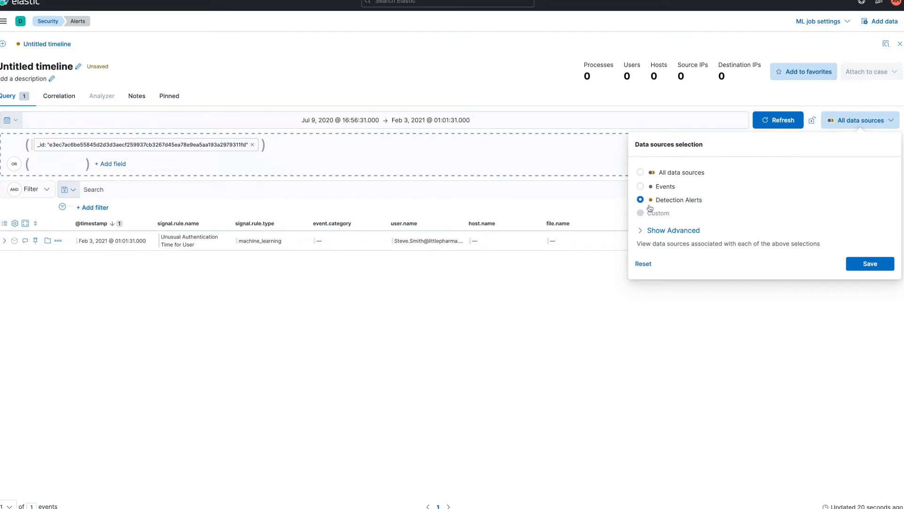
left_click(870, 264)
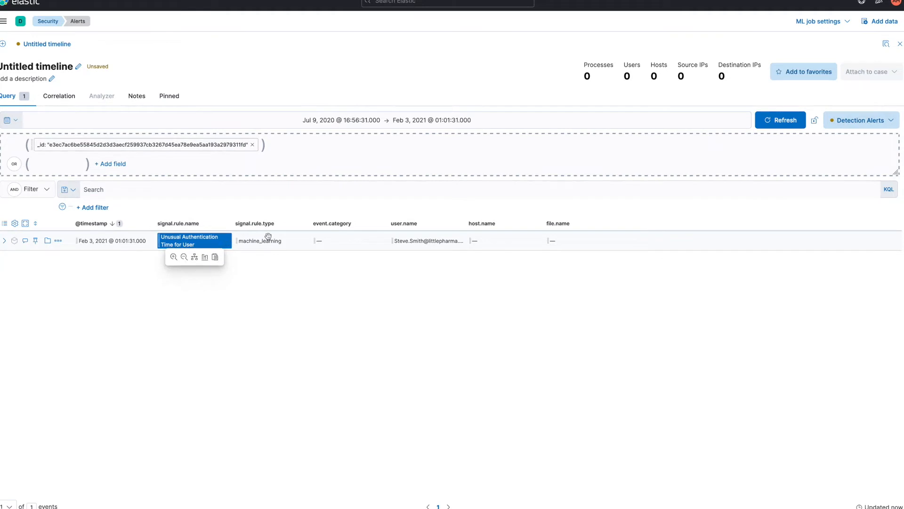
- Extend the timeline's end date to Feb 3, 2021 @ 23:30:00.000 and apply the new time range
left_click(495, 120)
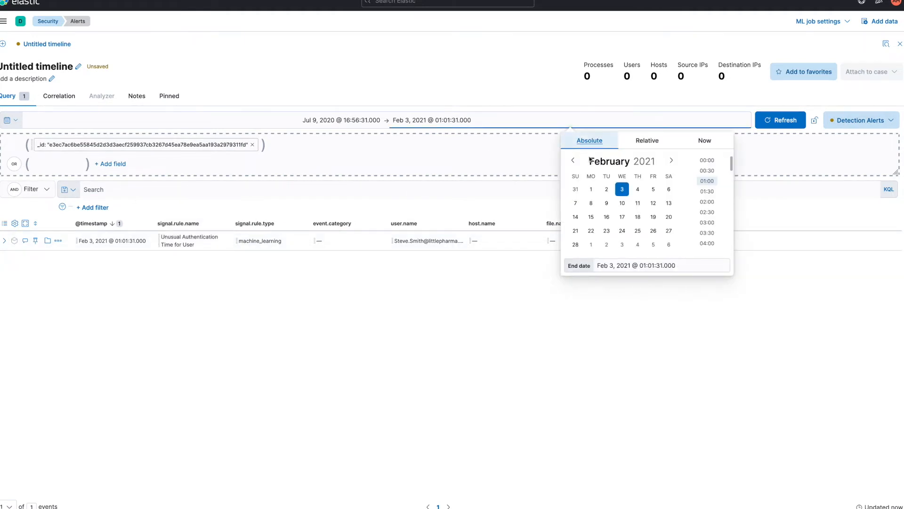
left_click_drag(732, 166, 730, 249)
left_click(706, 245)
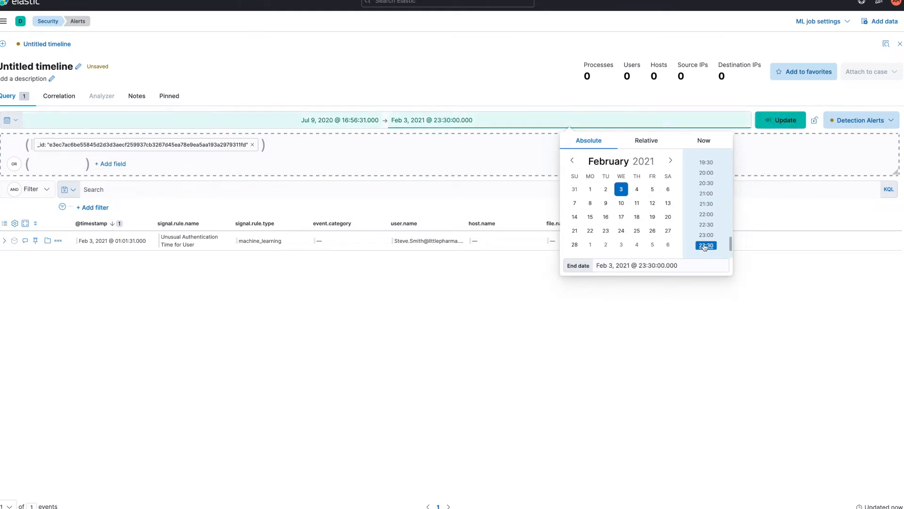
left_click(780, 121)
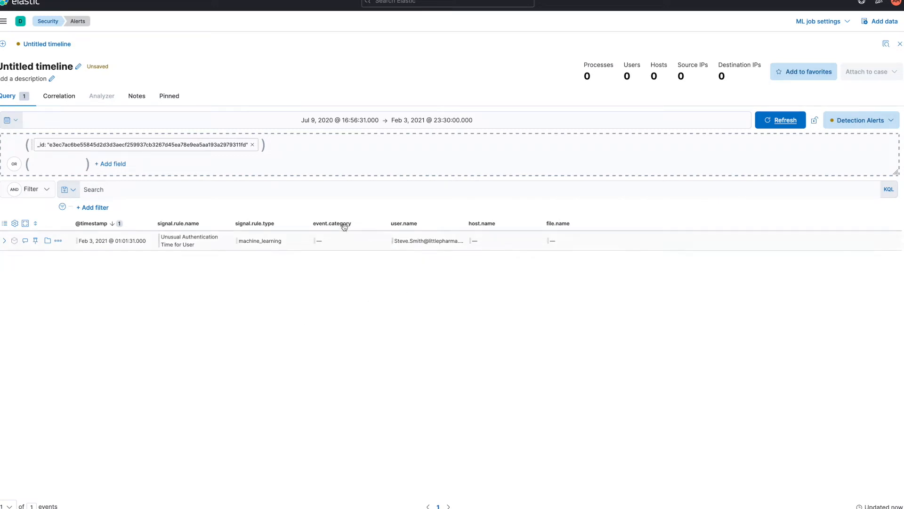
- Add the alert's user.name value as an OR condition to the timeline query and inspect the matching alerts' event categories
mouse_move(401, 242)
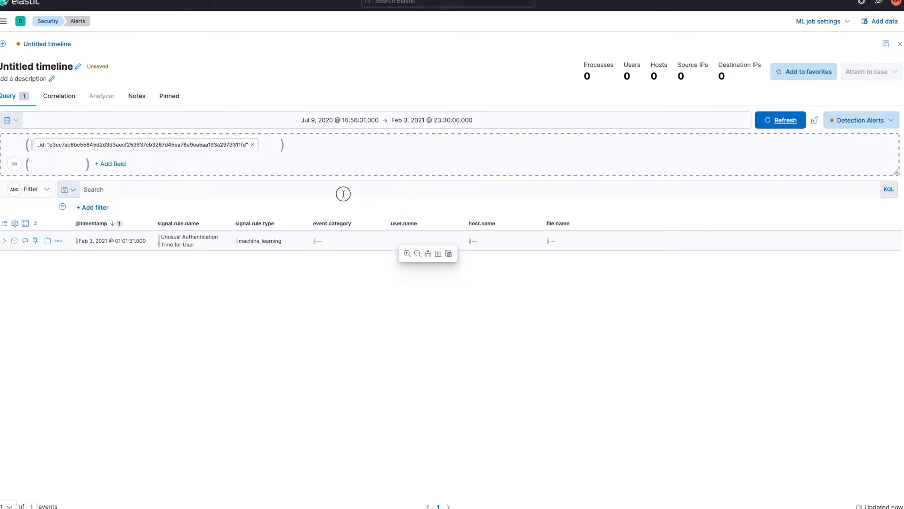
left_click_drag(424, 241, 51, 167)
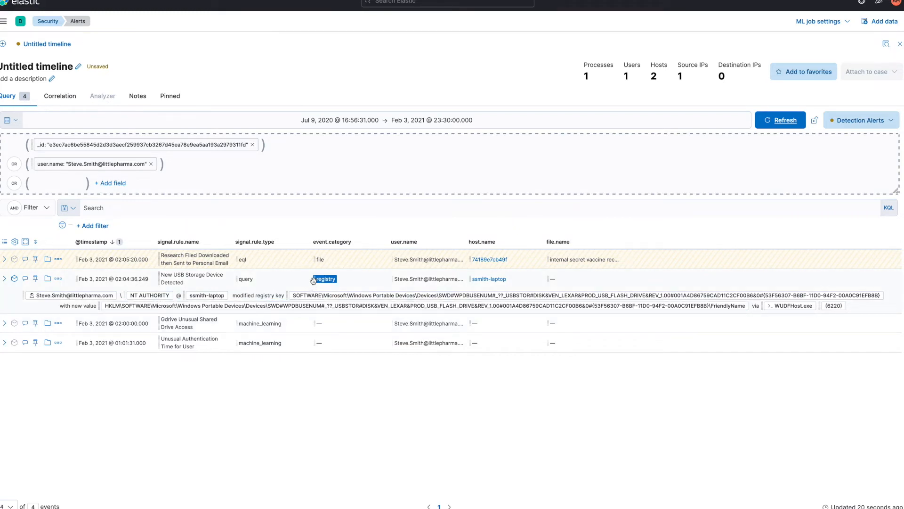
mouse_move(313, 280)
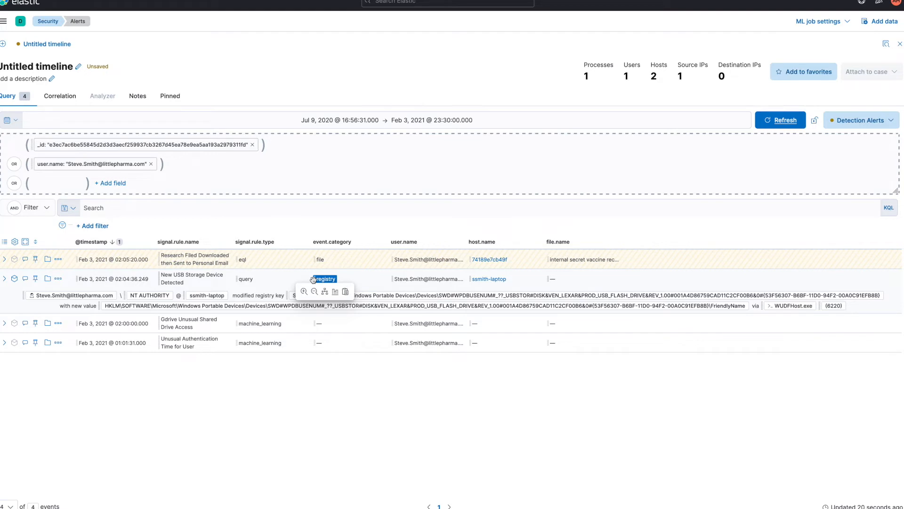
mouse_move(319, 258)
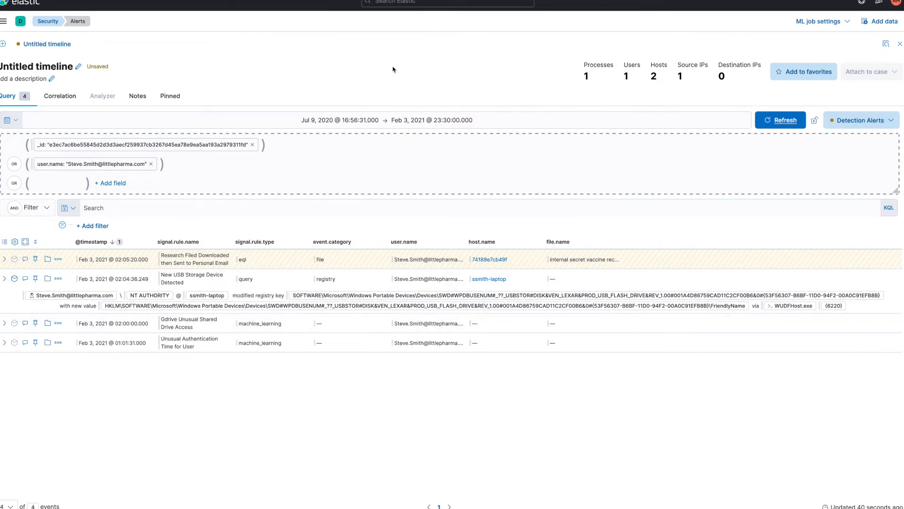
- Save the timeline with the title "티어1 - 내부 정보 유출 의심" plus the suspect's first name and the description "관련 경고 조사"
left_click(78, 67)
type("x")
key("BackSpace")
type("티어1")
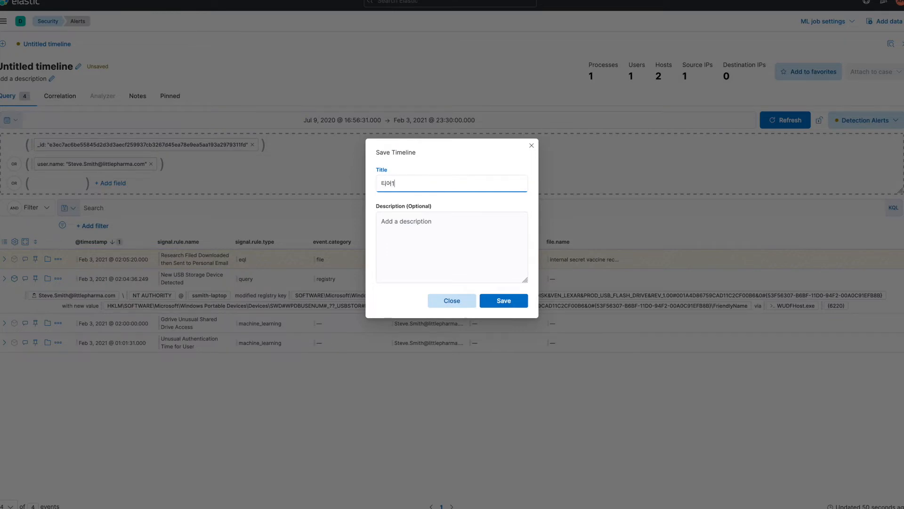
type(" - 내부 정보 ㅇ유출 의심 - Steve")
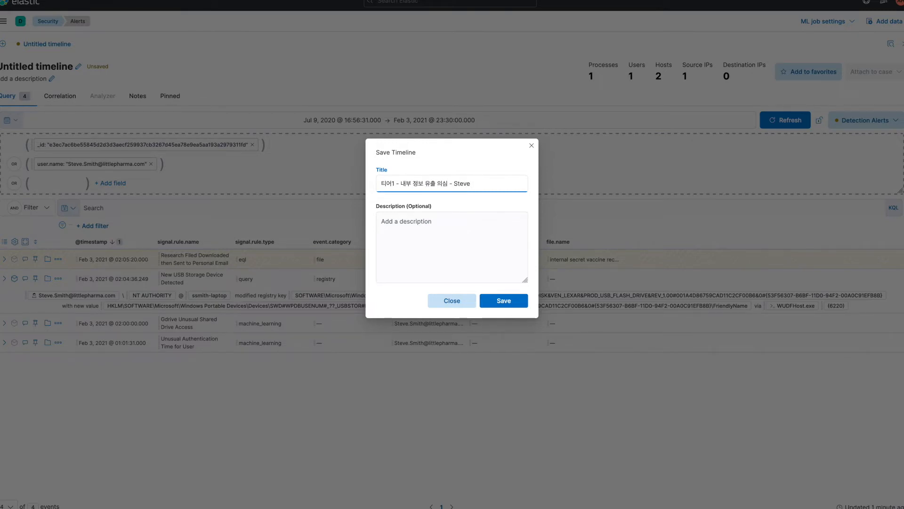
left_click(418, 229)
type("관련 경고 조사")
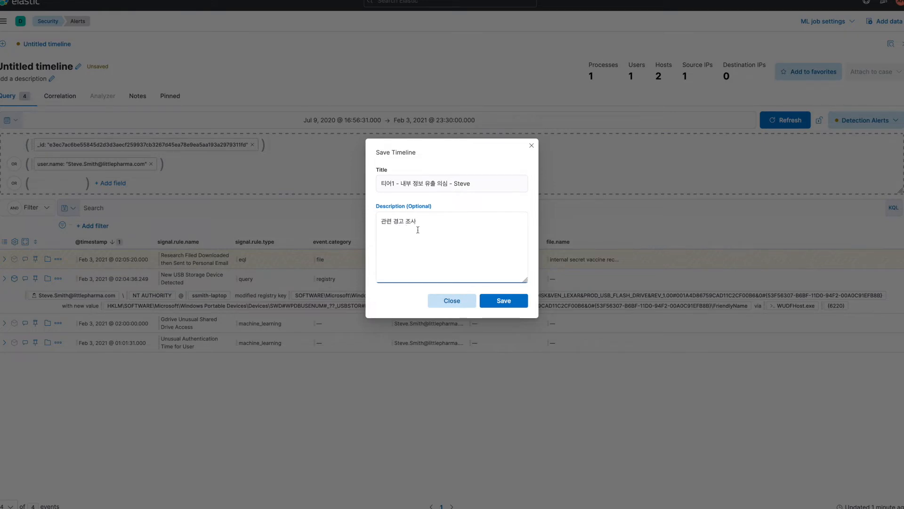
left_click(504, 301)
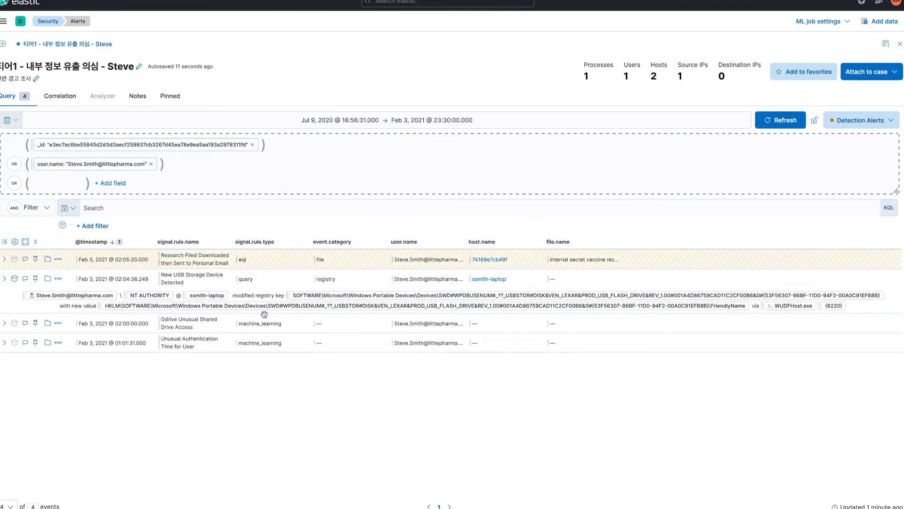
- Attach the timeline to a new case named "티어1 - 내부 정보 유출 의심" plus the suspect's first name, tagged Insider Threat
mouse_move(618, 258)
left_click(886, 78)
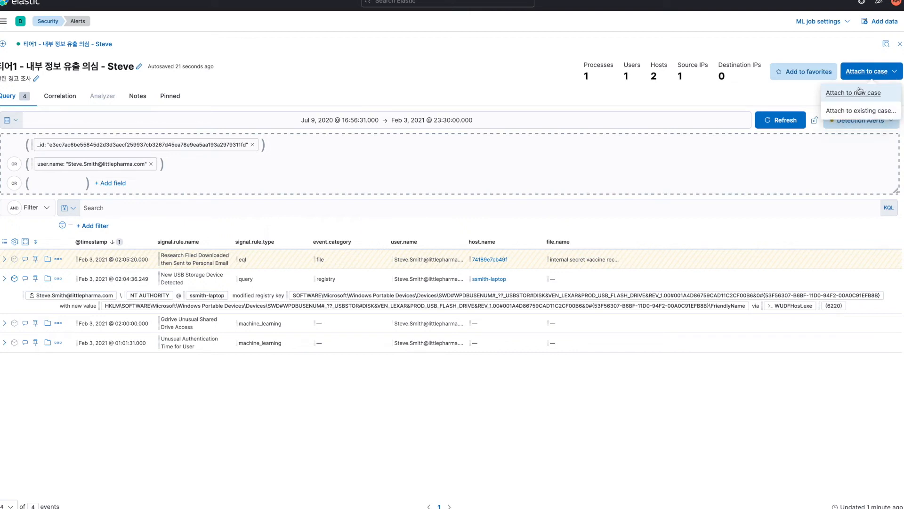
left_click(869, 94)
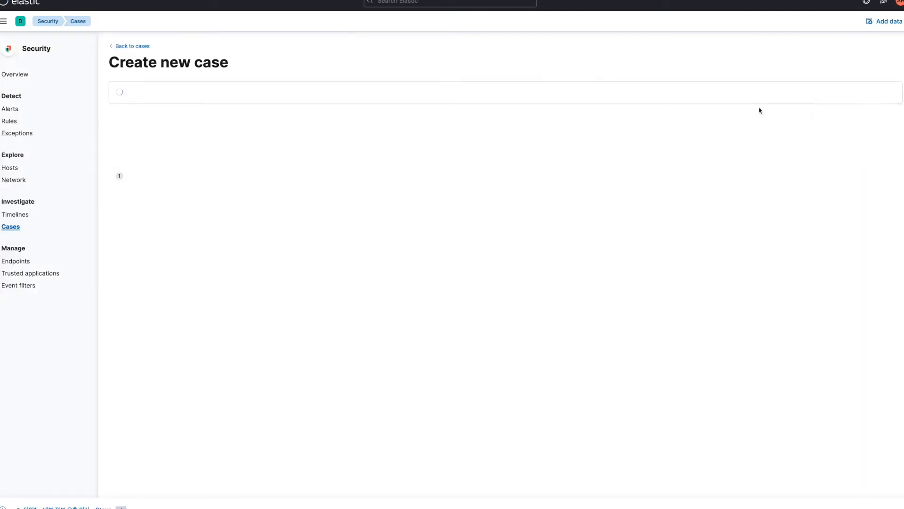
left_click(181, 130)
type("티어1 - 내부 정보 유출 의심 - Steve")
left_click(196, 164)
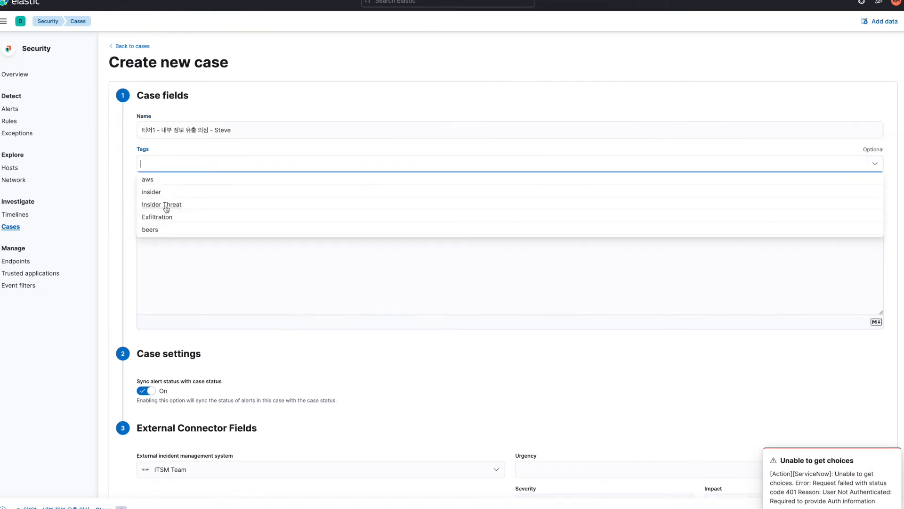
left_click(166, 208)
left_click(203, 264)
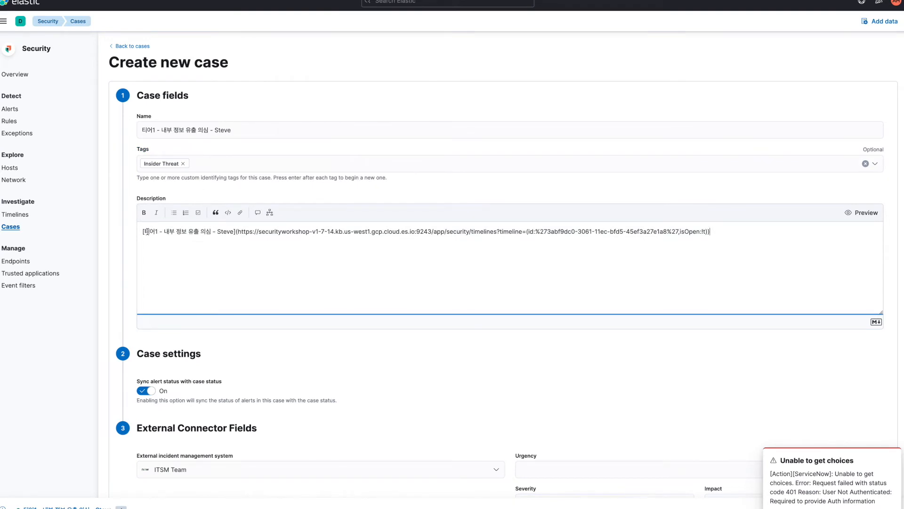
left_click_drag(142, 232, 413, 234)
left_click(399, 259)
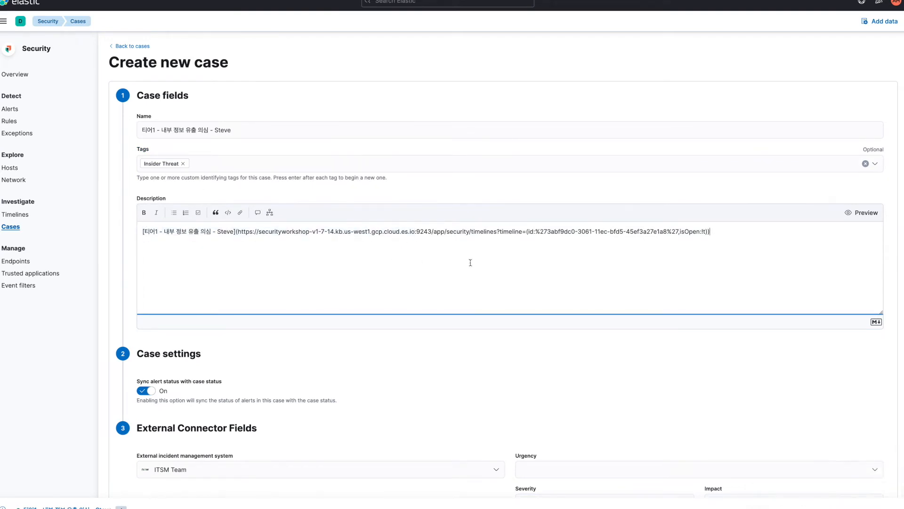
- Create the case with no external connector selected, and check the timeline linked in its description
scroll(615, 284, "down", 2)
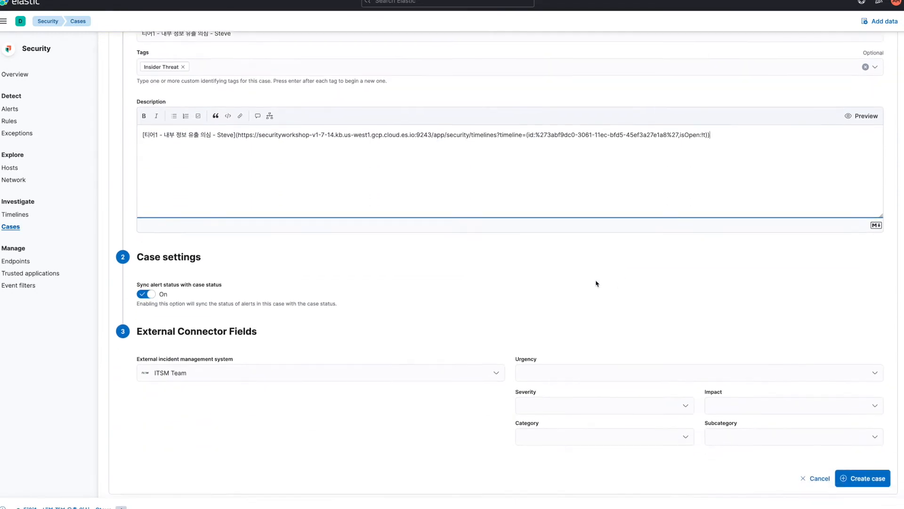
scroll(615, 284, "down", 1)
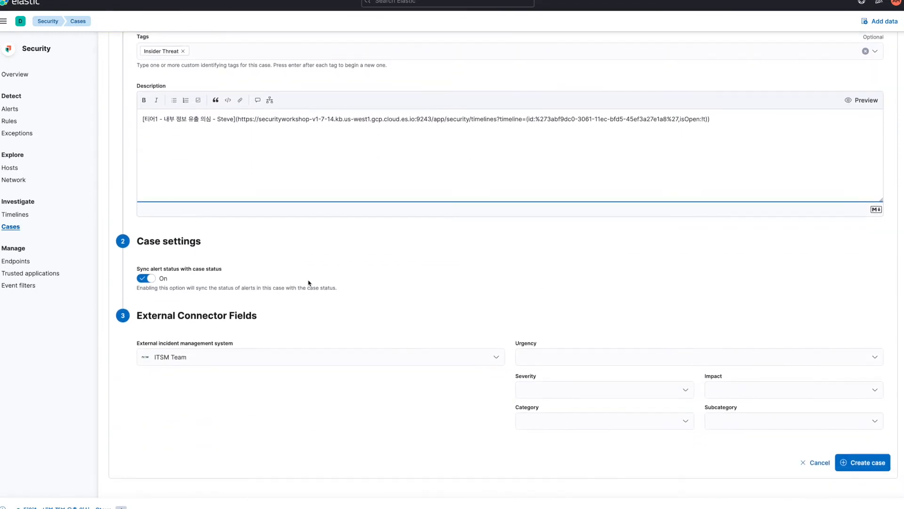
left_click(489, 360)
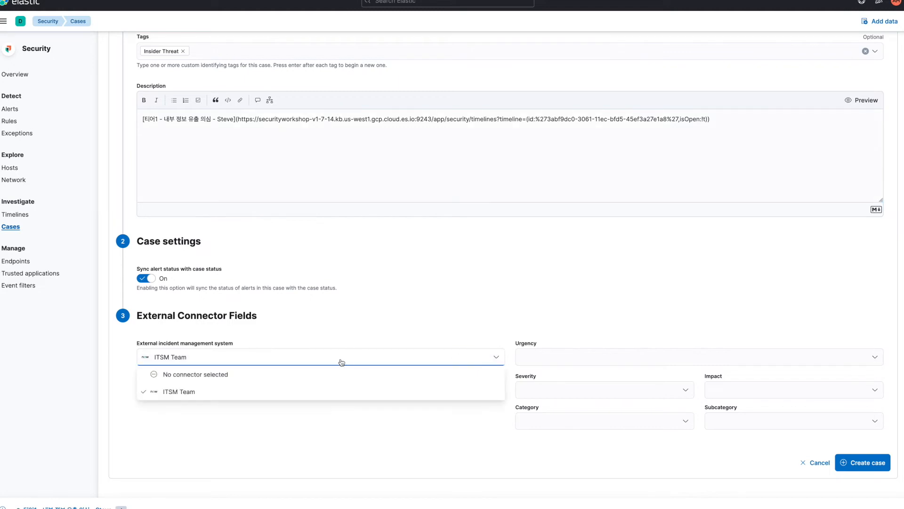
left_click(227, 375)
left_click(866, 464)
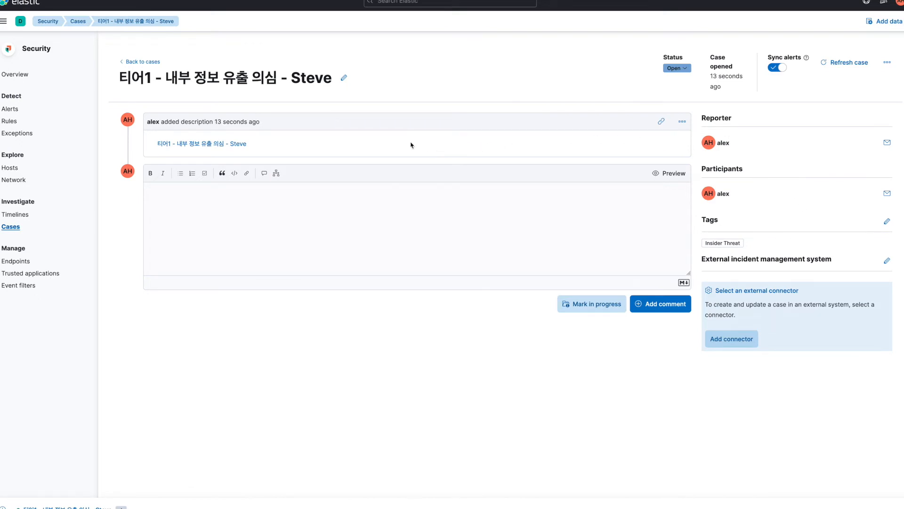
left_click(205, 146)
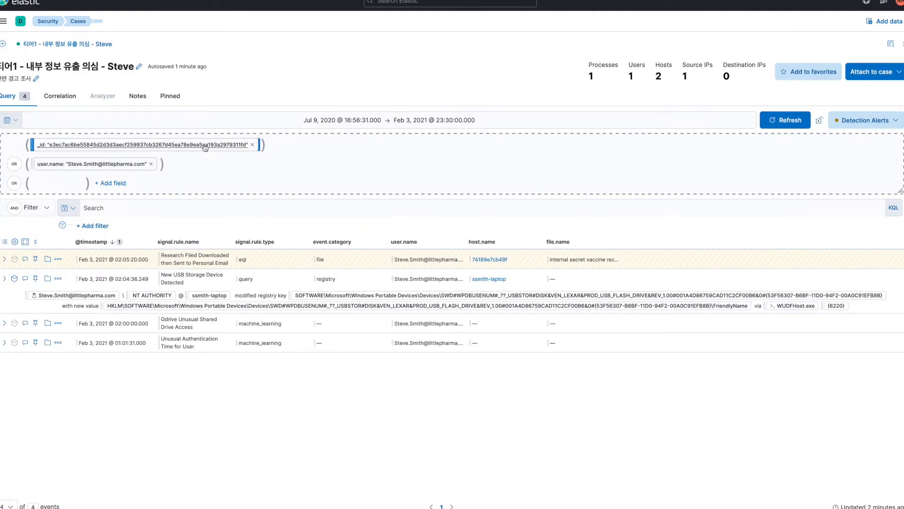
left_click(902, 44)
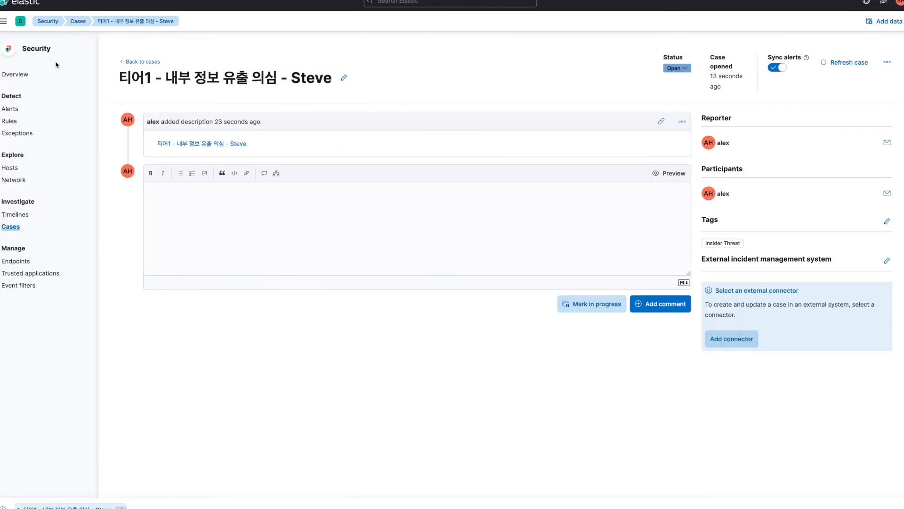
- Duplicate the saved 티어1 timeline from the list of timelines
left_click(14, 216)
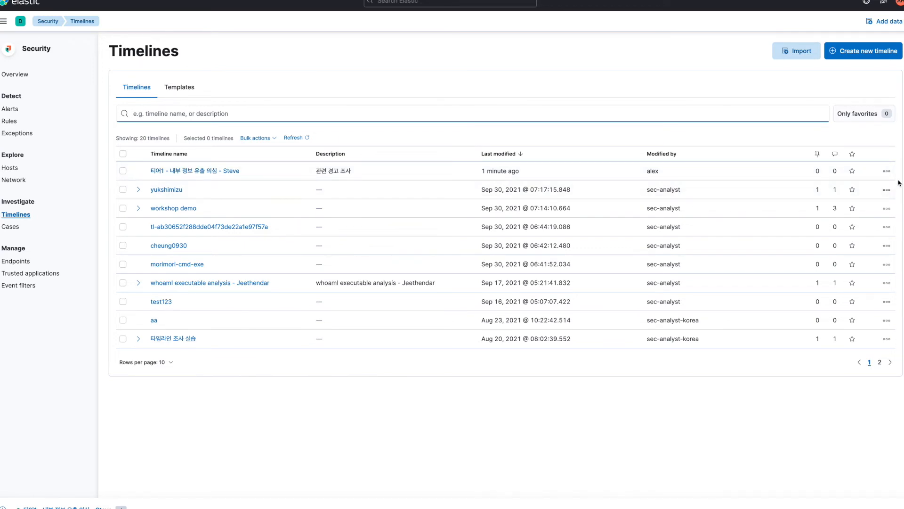
left_click(886, 171)
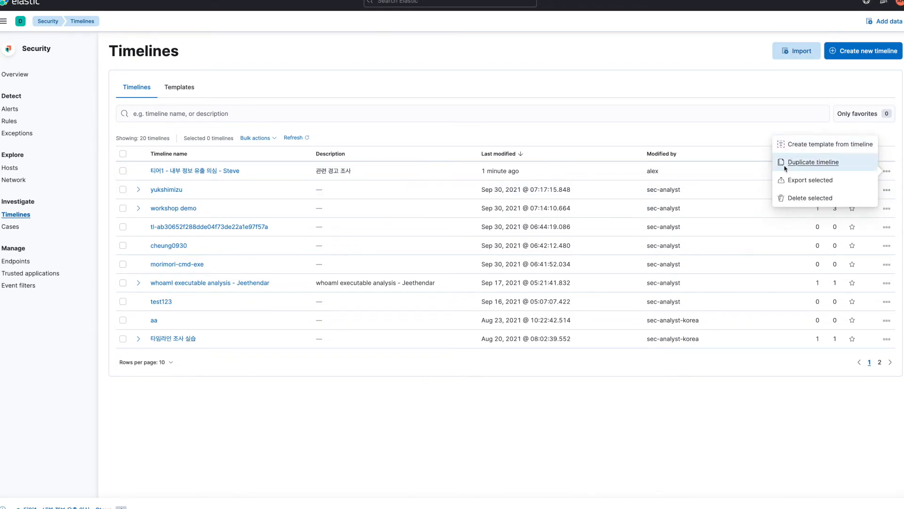
left_click(796, 162)
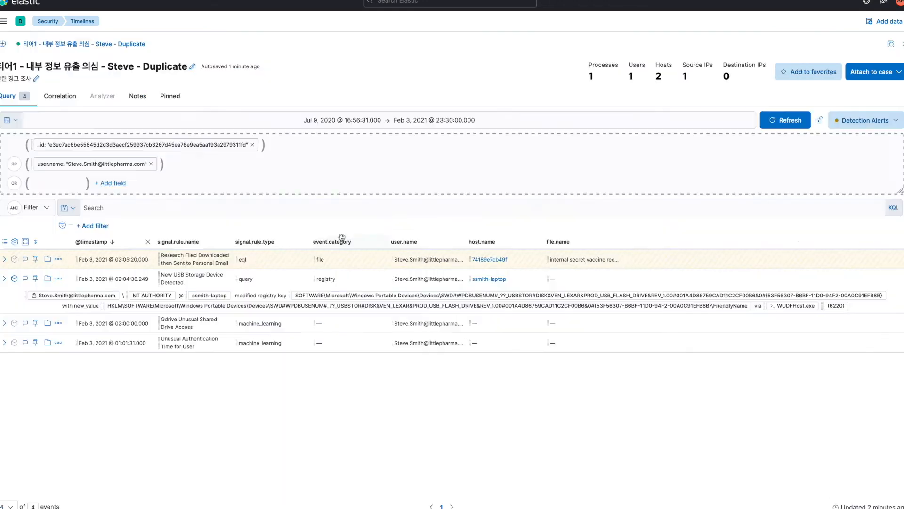
- Rename the duplicate to "티어2 - 내부 정보 유출 의심" plus the suspect's first name and set its description to "모든 이벤트 조사, 프록시 조사"
left_click(192, 67)
left_click(392, 183)
type("2")
double_click(485, 183)
key("BackSpace")
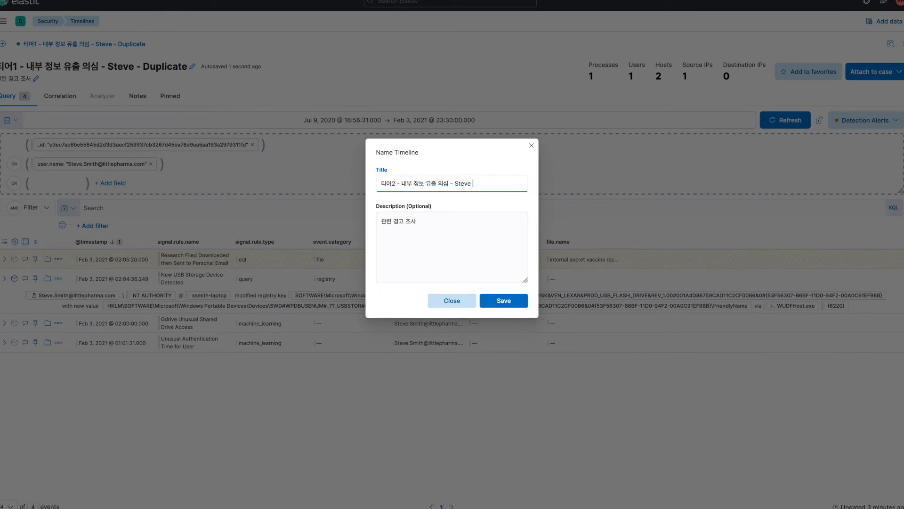
triple_click(436, 228)
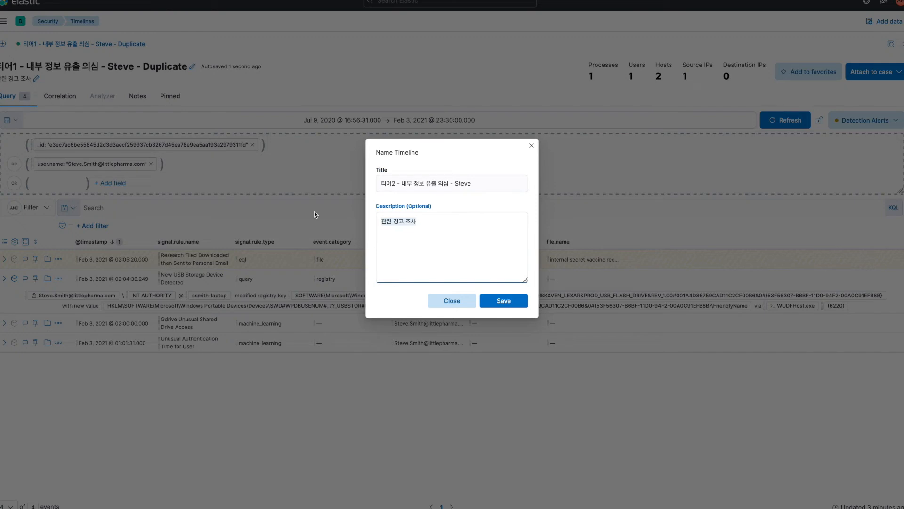
type("모든 이벤트 조")
left_click(511, 307)
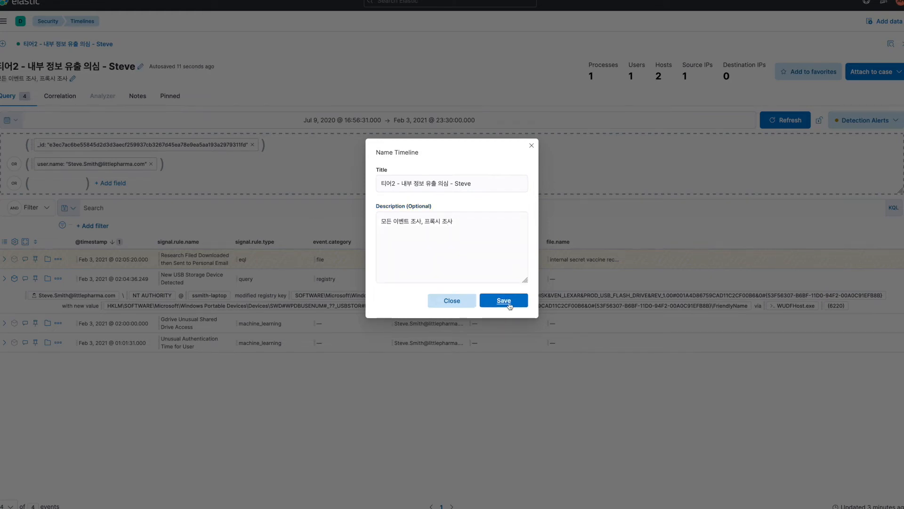
left_click(504, 300)
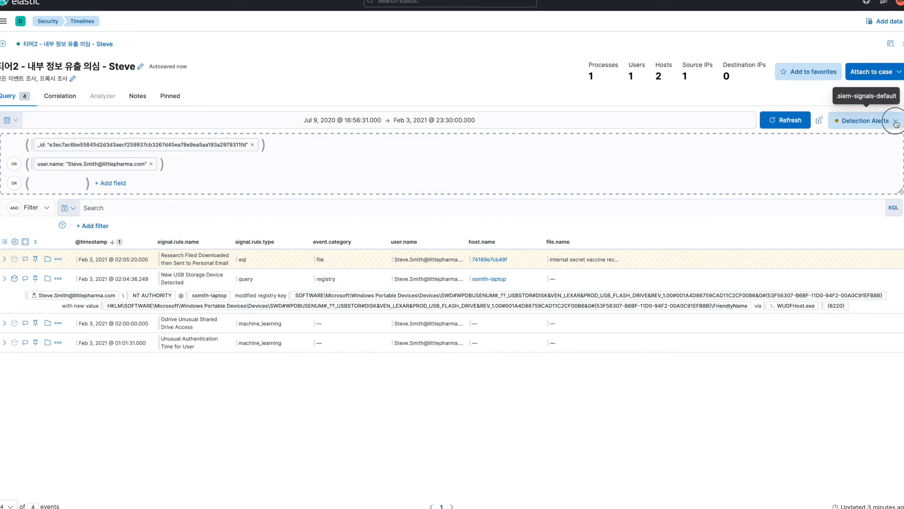
- Switch the 티어2 timeline's data sources to All data sources and save the selection
left_click(870, 120)
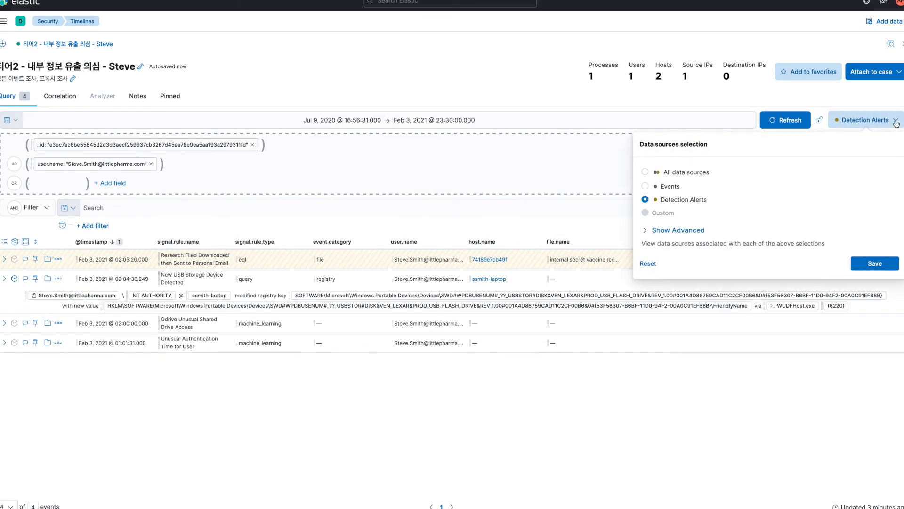
left_click(645, 172)
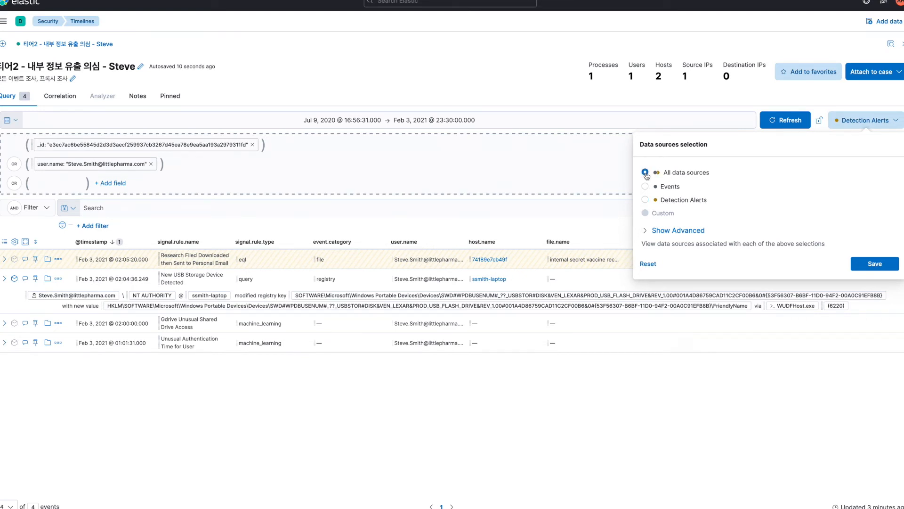
left_click(874, 264)
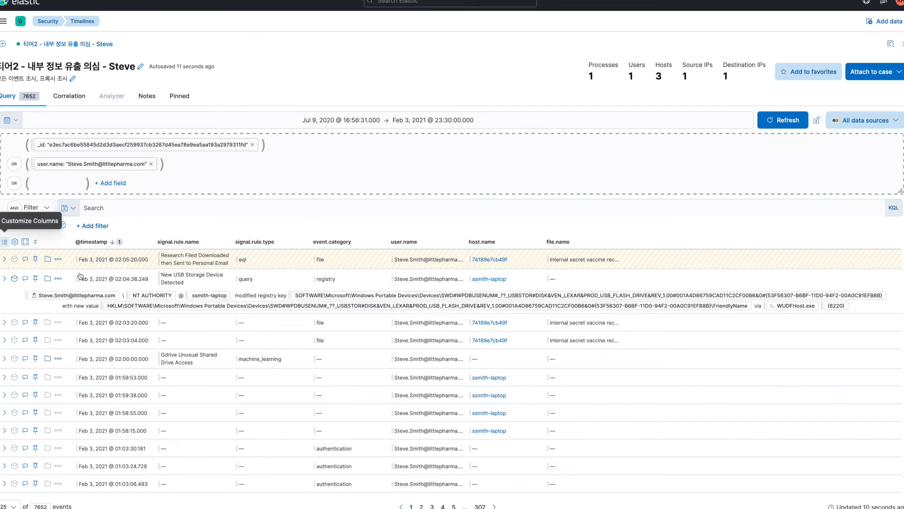
- Add the event.dataset field as a column in the timeline's event table
left_click(4, 242)
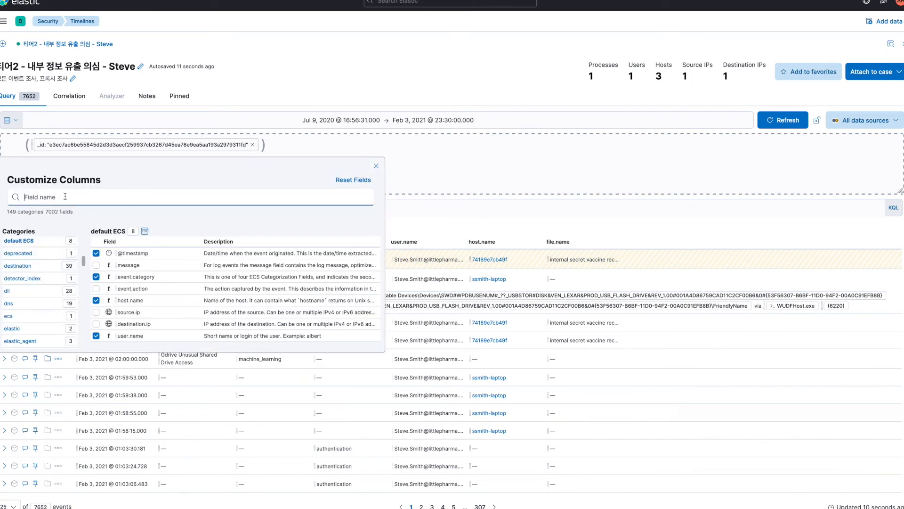
type("event.daa")
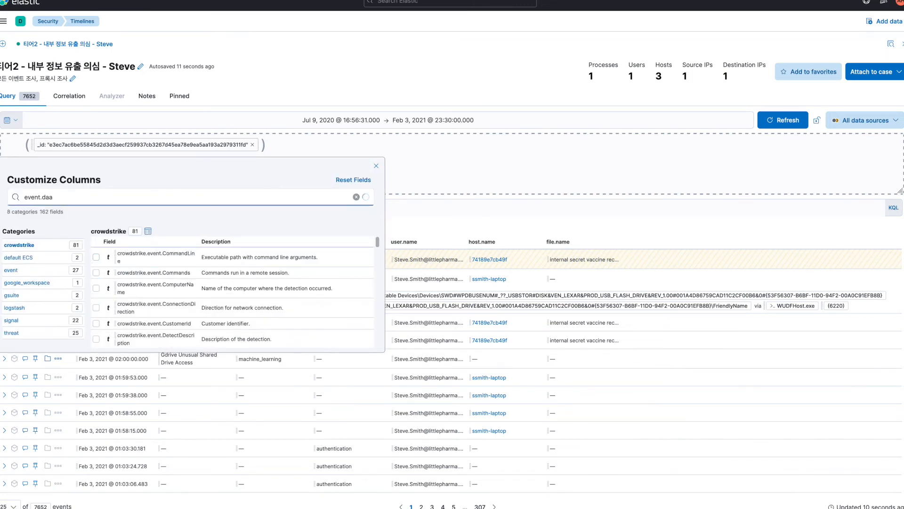
key("BackSpace")
type("taset")
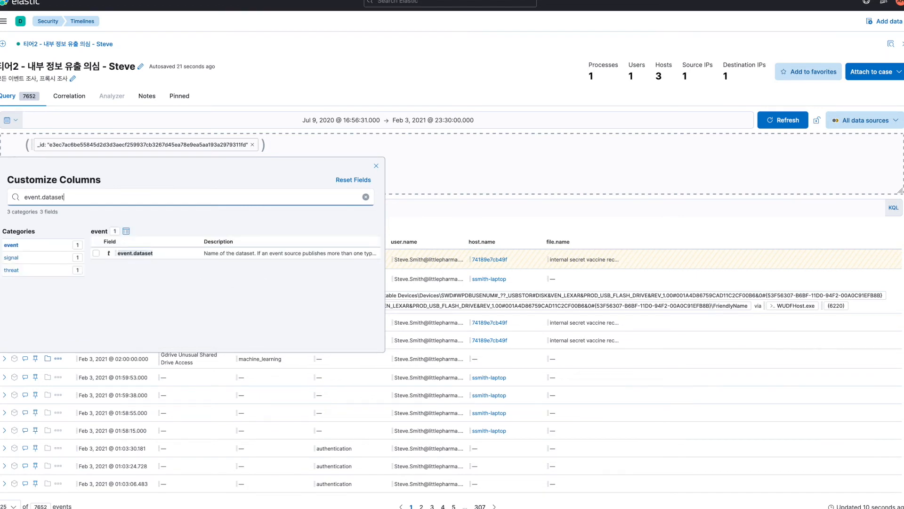
left_click(97, 253)
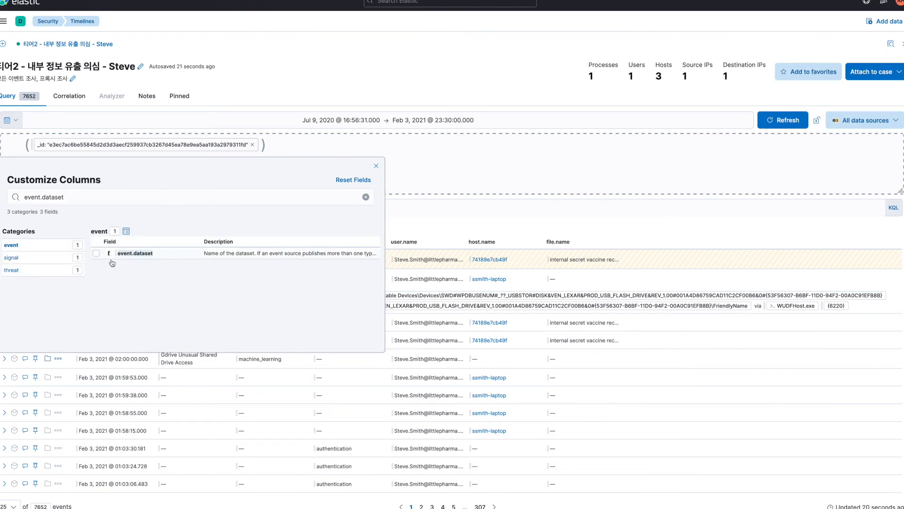
left_click(376, 166)
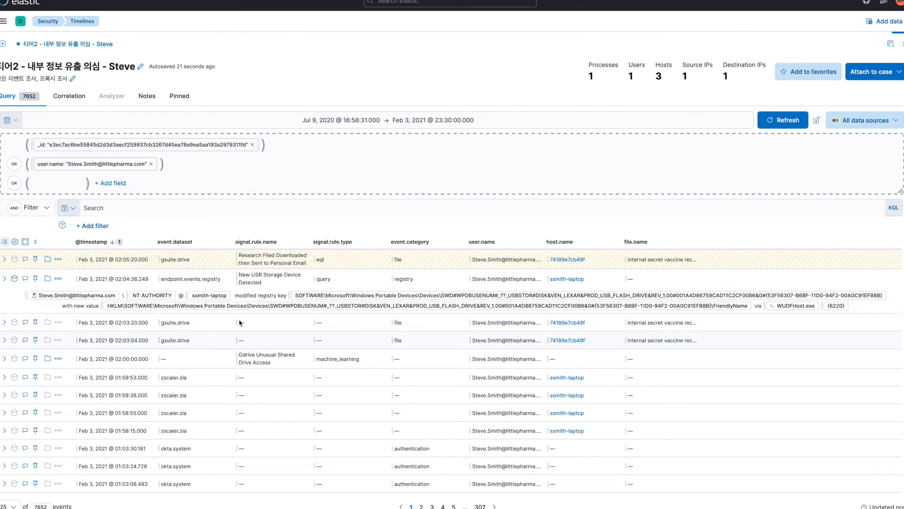
- Add a filter to the timeline so that event.dataset is zscaler.zia
scroll(181, 292, "down", 3)
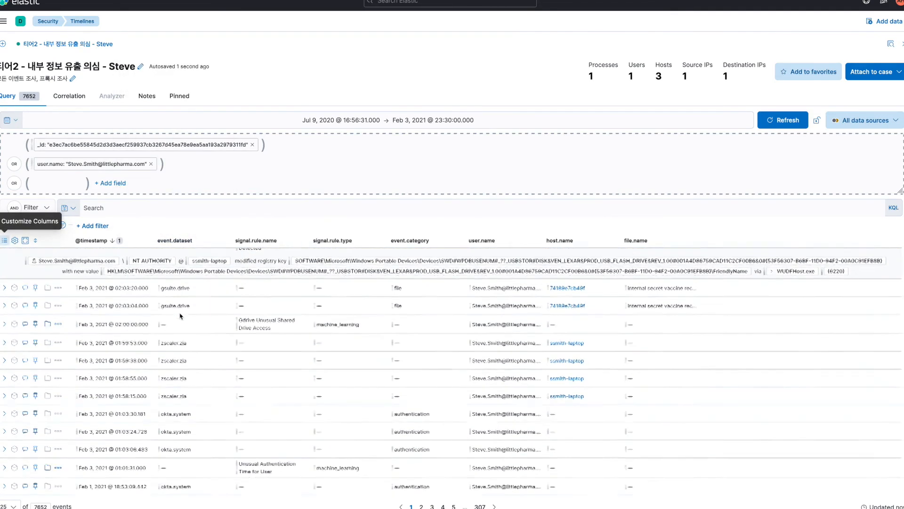
scroll(189, 339, "down", 1)
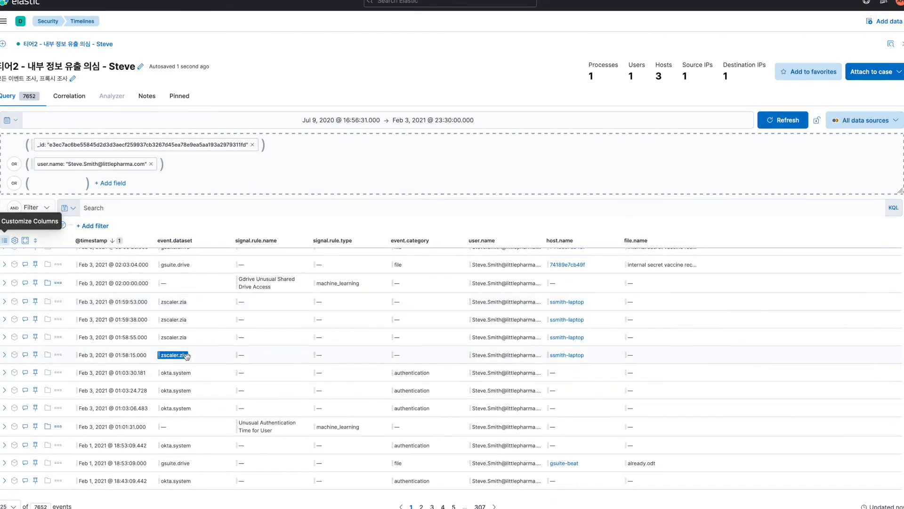
mouse_move(181, 358)
double_click(175, 354)
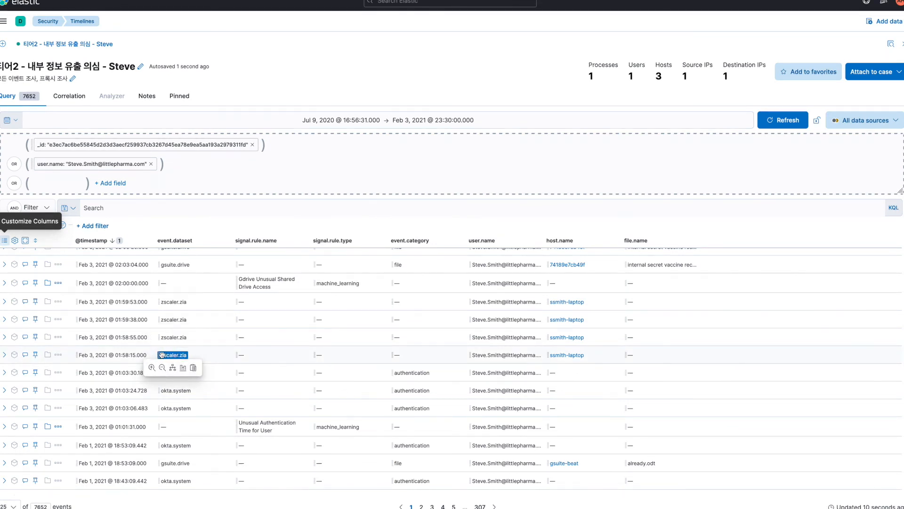
left_click(94, 225)
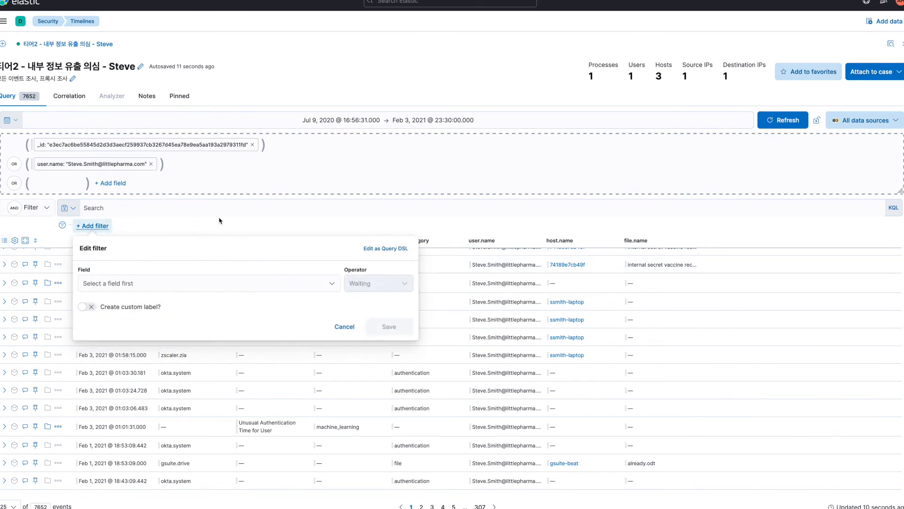
left_click(130, 283)
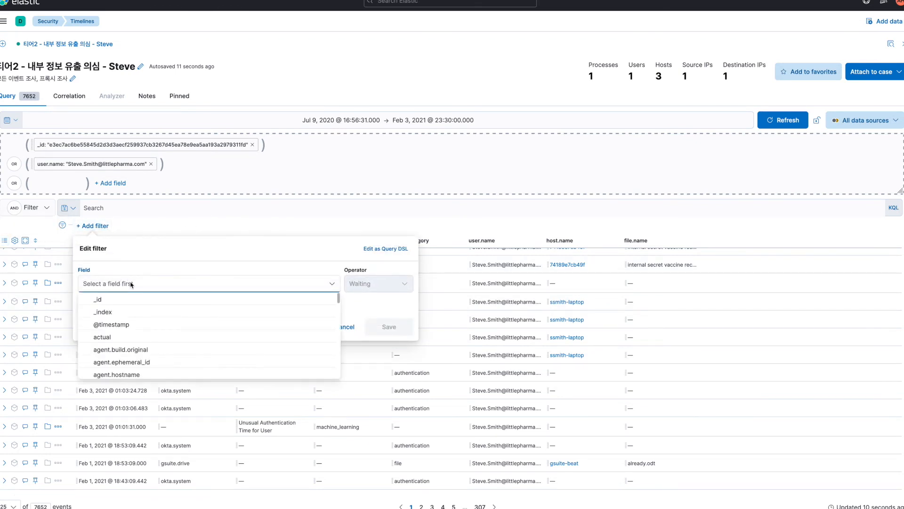
type("event")
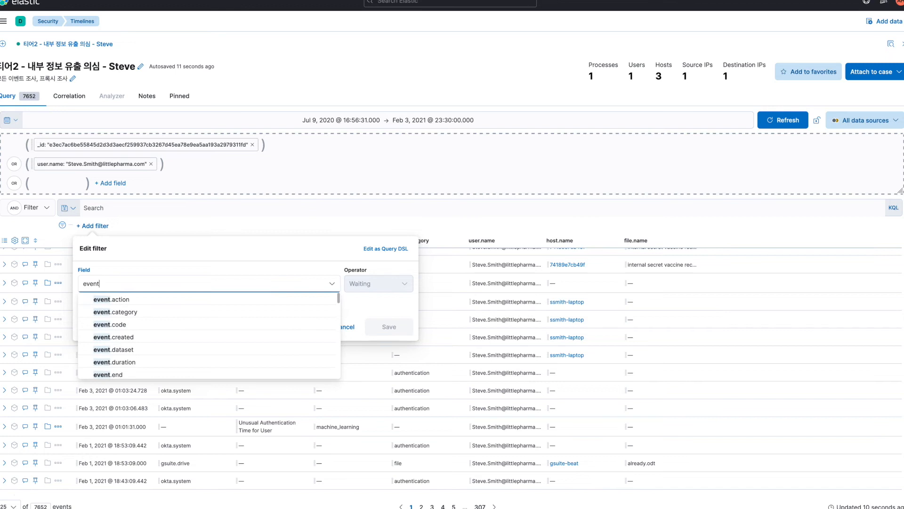
type(".dataset")
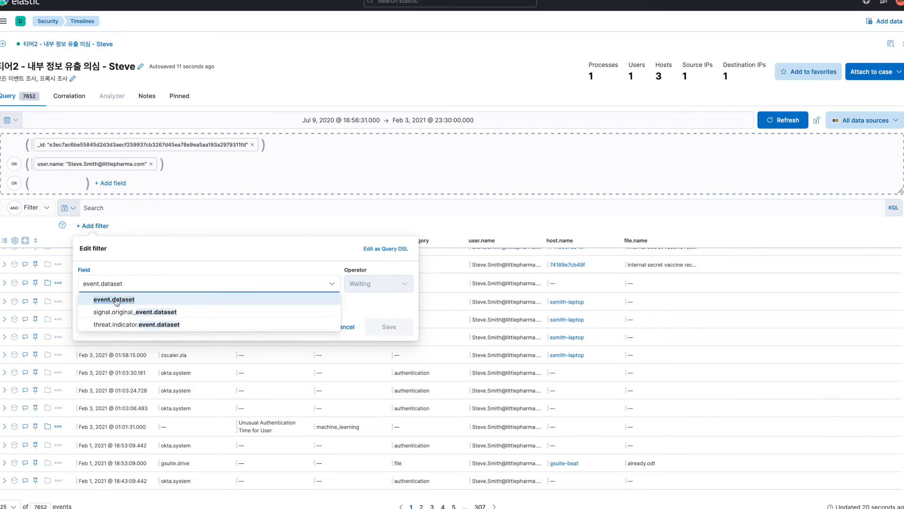
key("Return")
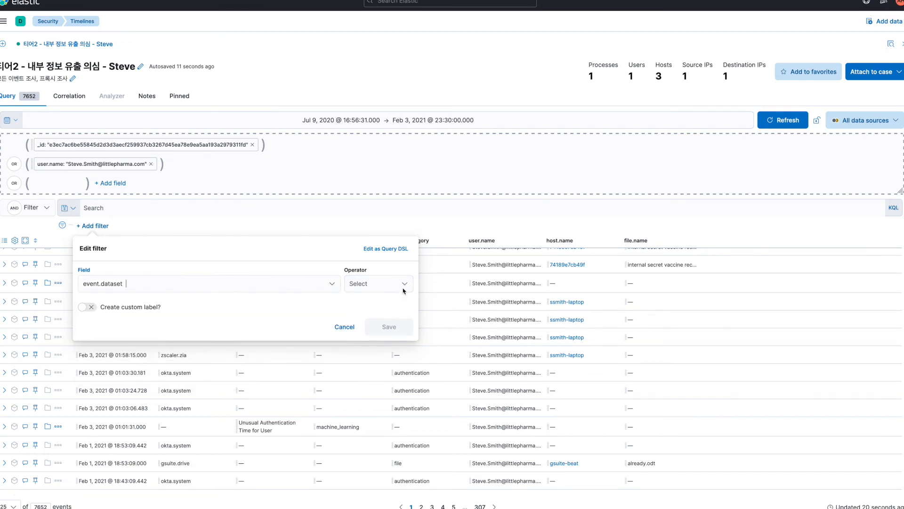
left_click(394, 287)
left_click(349, 304)
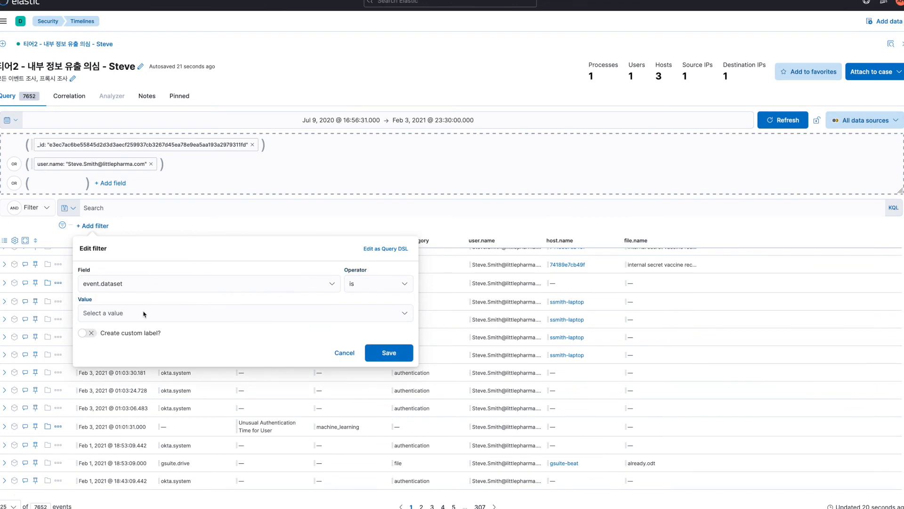
left_click(133, 316)
type("z")
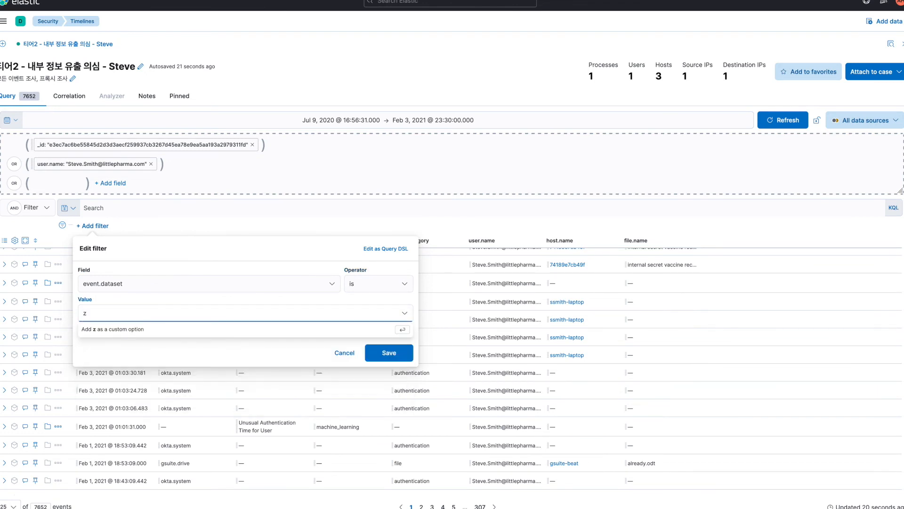
type("scaler.zia")
key("Return")
left_click(401, 350)
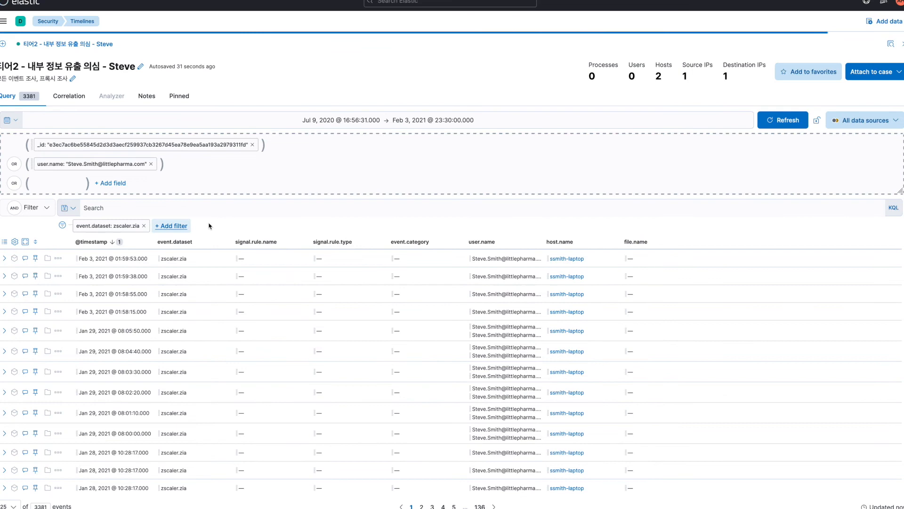
- Add the url.original field from the url category as a column in the timeline's event table
mouse_move(180, 309)
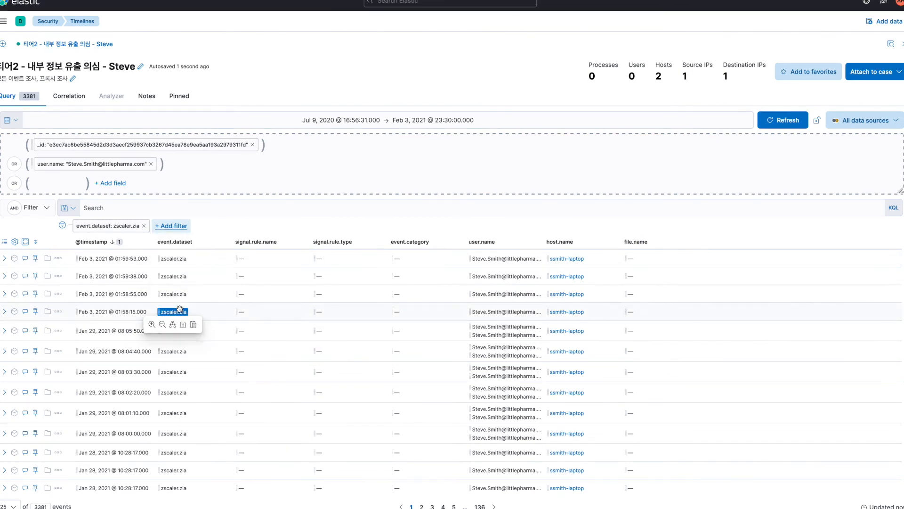
scroll(179, 309, "down", 1)
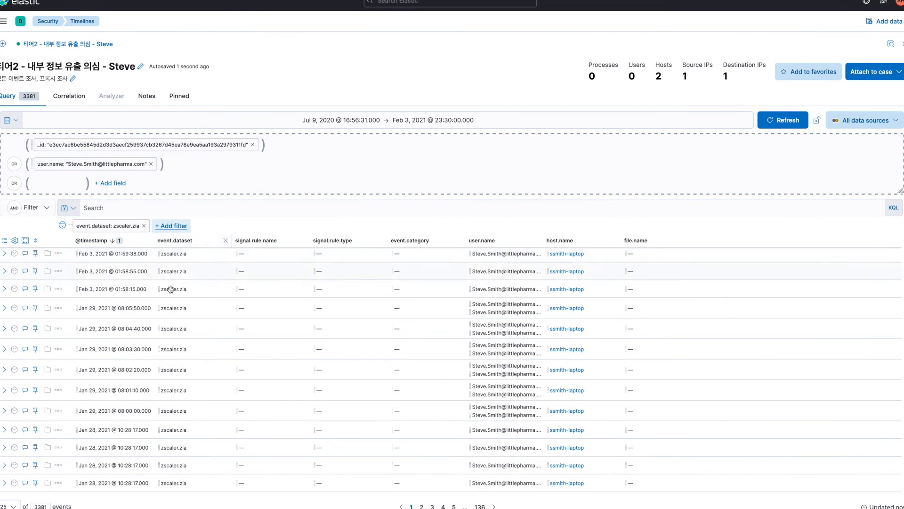
scroll(174, 307, "up", 1)
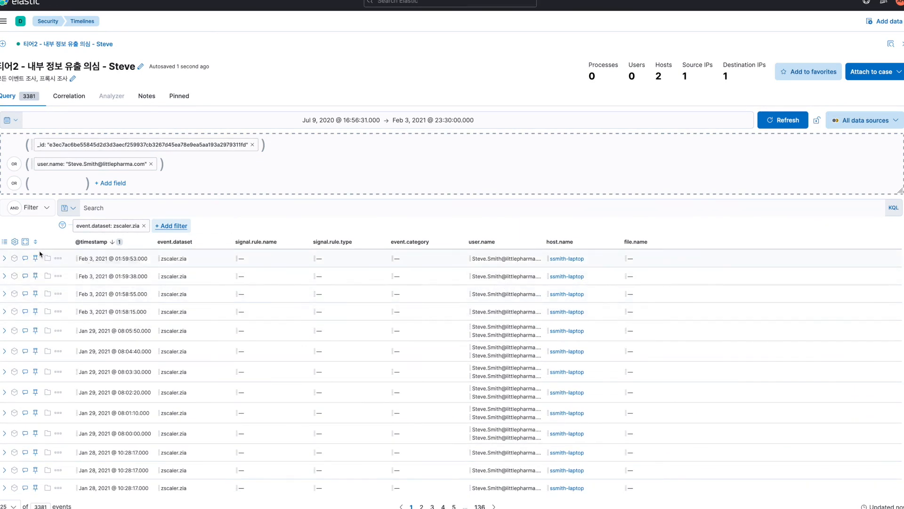
left_click(4, 242)
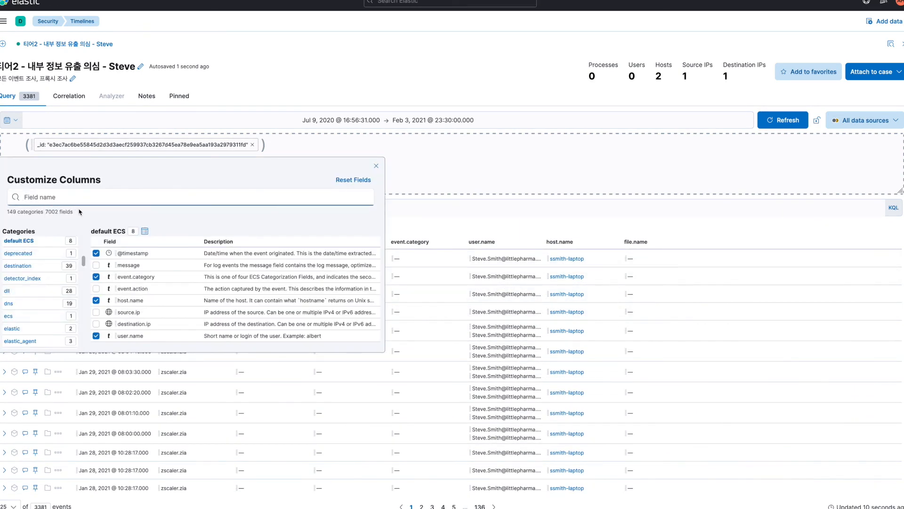
type("url")
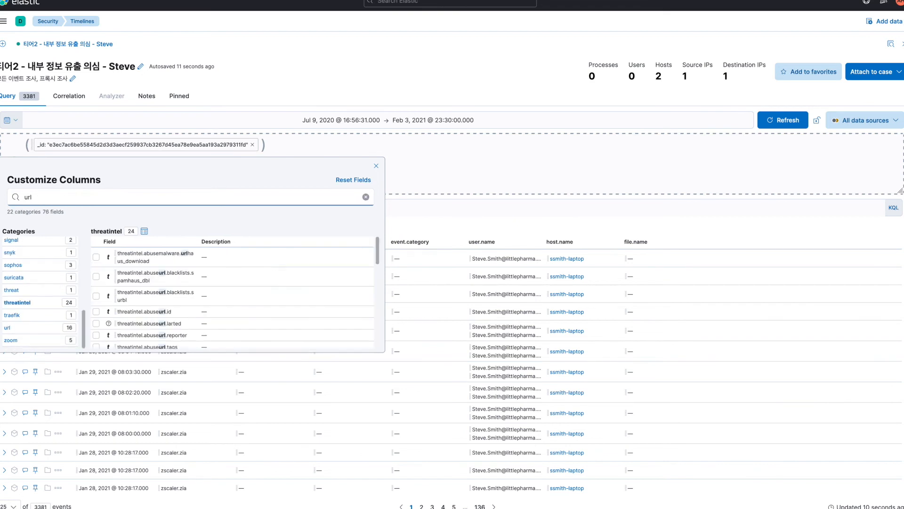
left_click(9, 328)
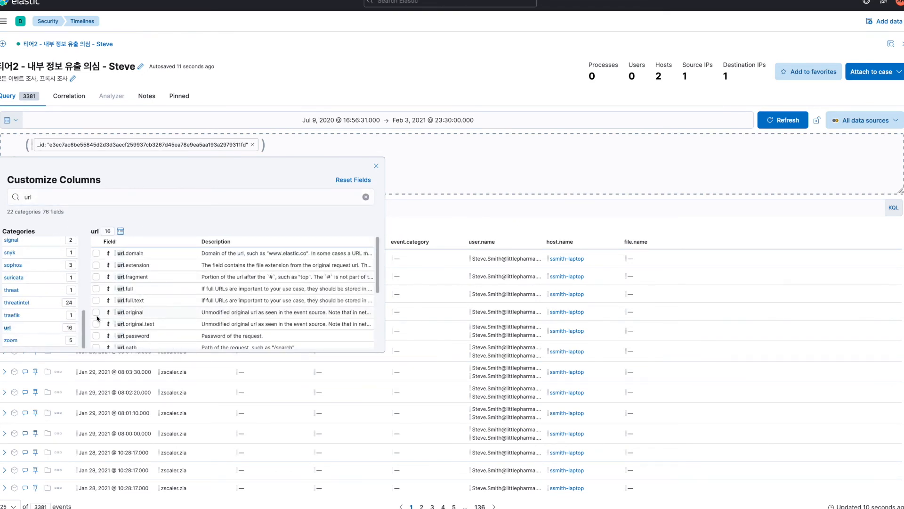
left_click(96, 313)
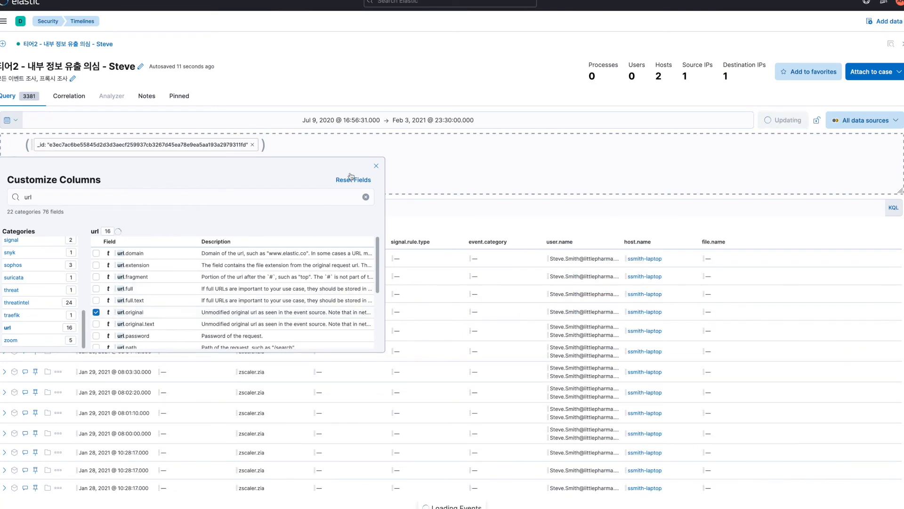
left_click(375, 167)
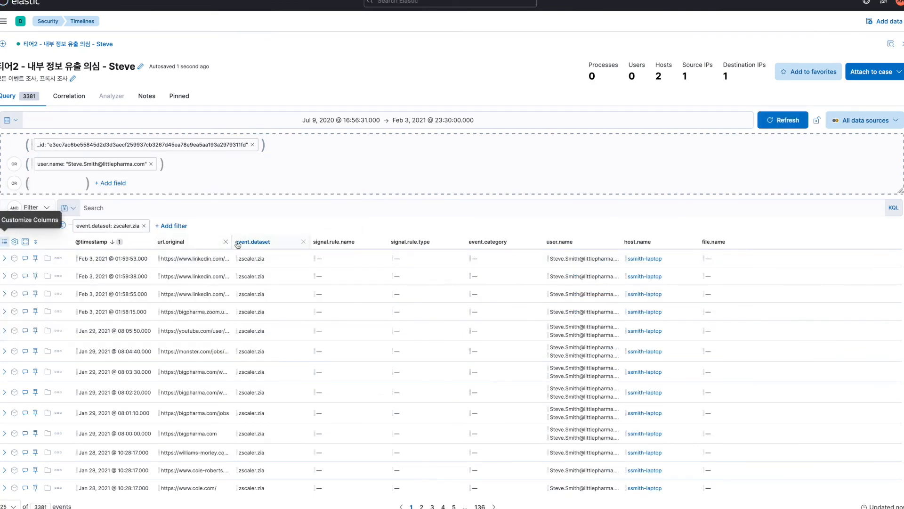
- Widen the url.original column so that longer URLs can be read in the event table
left_click_drag(232, 242, 377, 241)
left_click(273, 294)
left_click(246, 258)
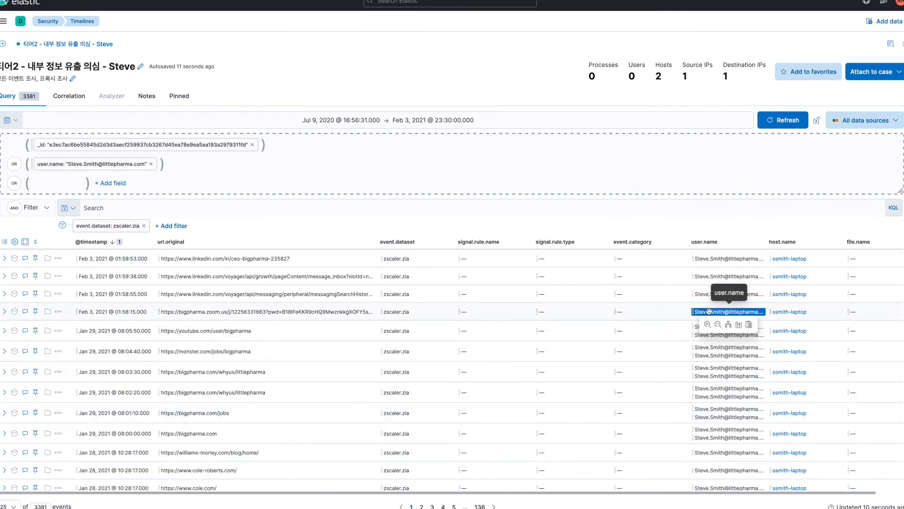
- Examine the suspect's visited URLs in the proxy events on result pages 1, 3, 4 and 136, and return to page 1
mouse_move(221, 332)
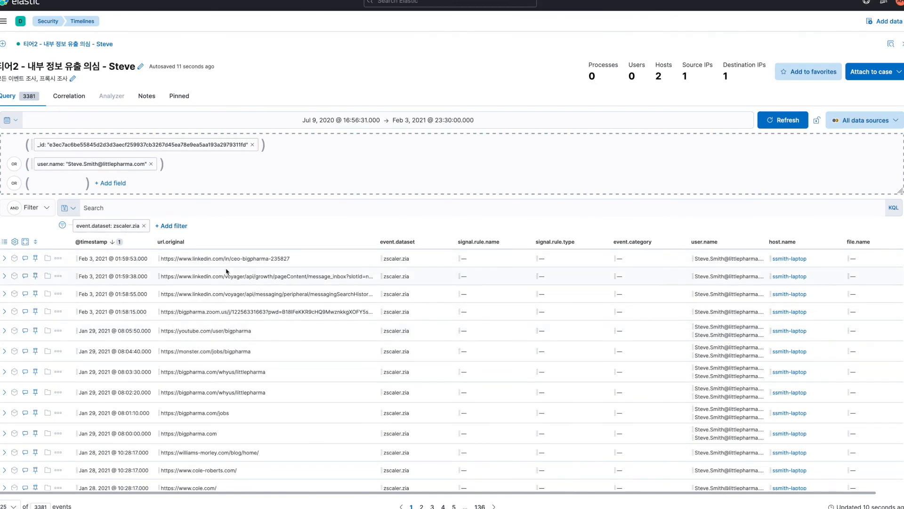
scroll(210, 399, "down", 3)
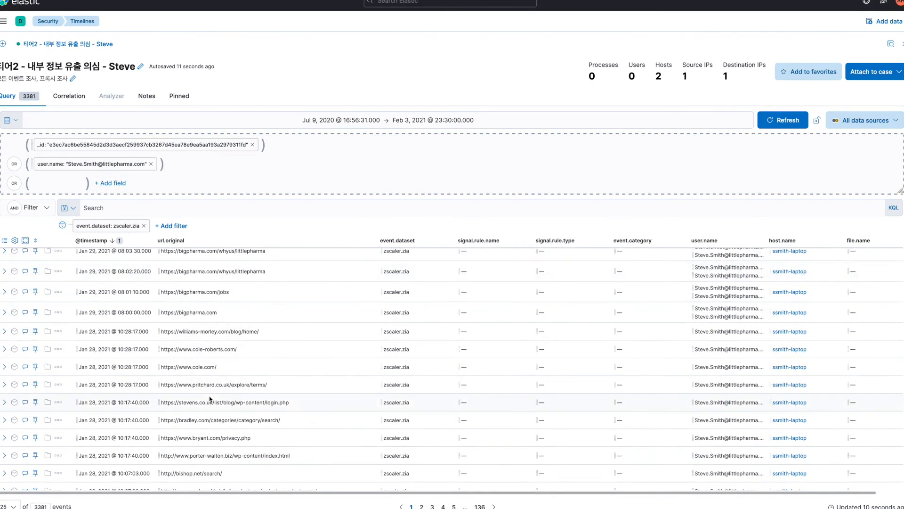
scroll(210, 399, "down", 2)
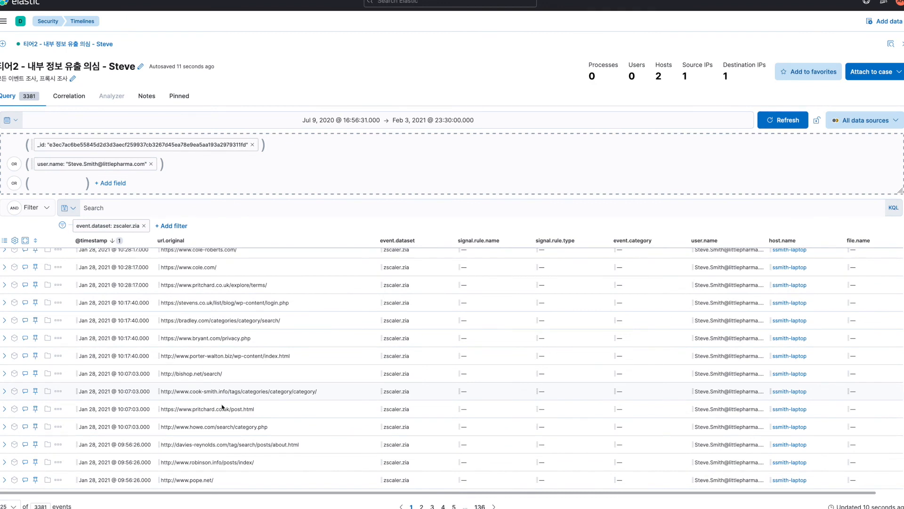
scroll(270, 418, "up", 5)
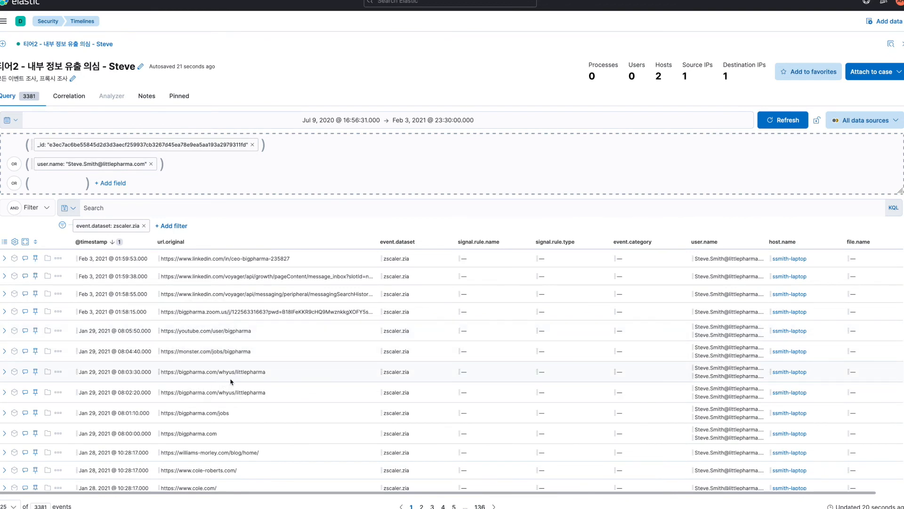
mouse_move(221, 259)
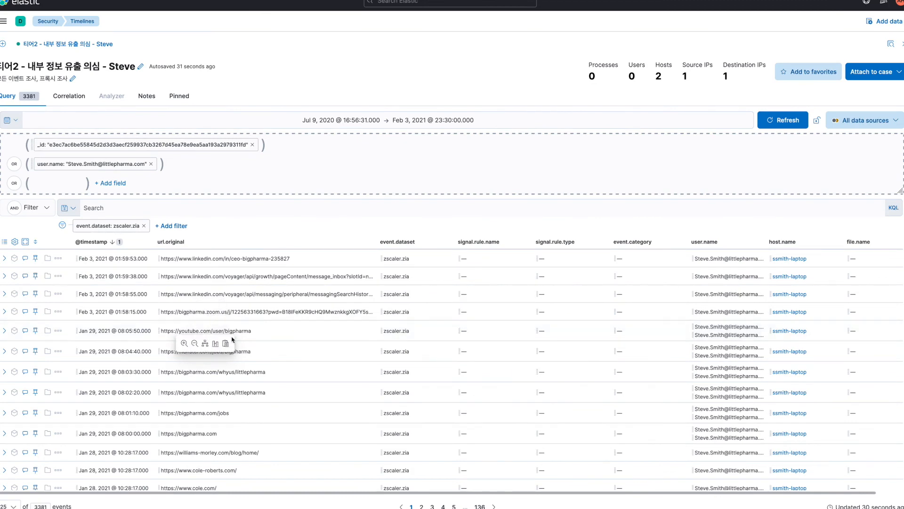
scroll(247, 372, "down", 5)
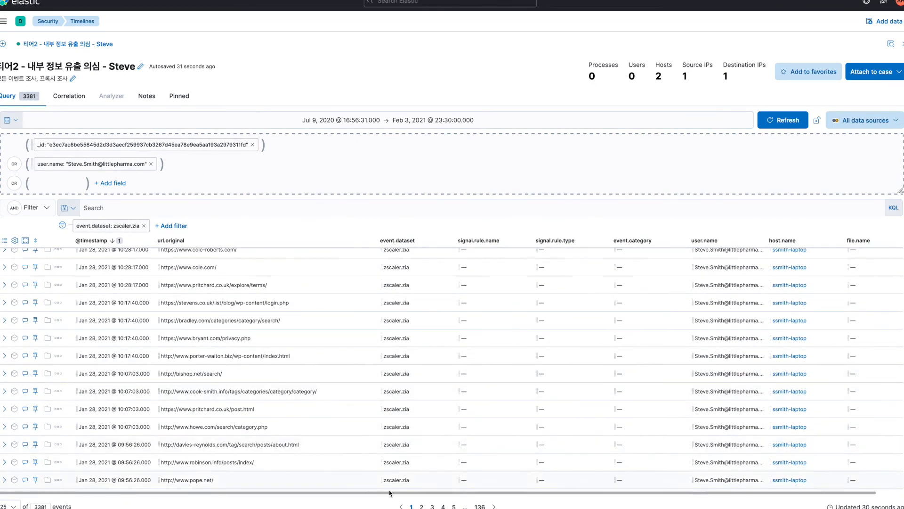
left_click(432, 507)
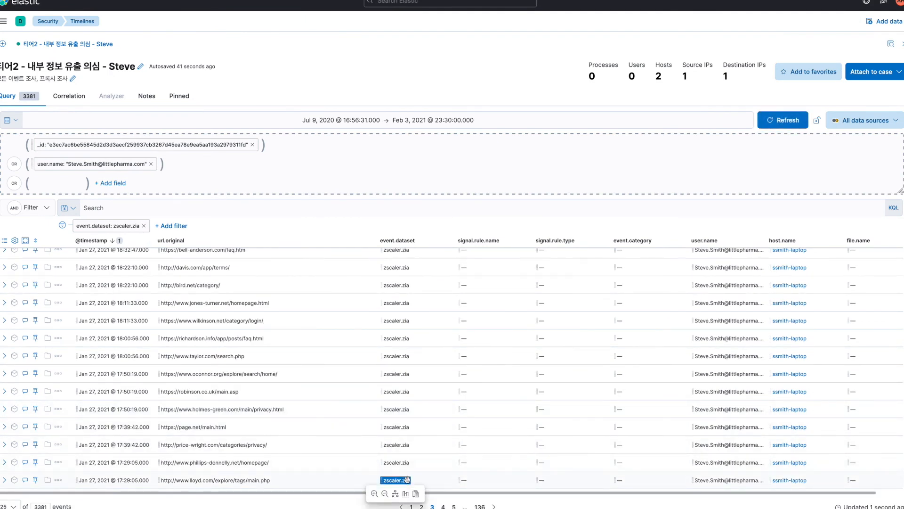
left_click(443, 506)
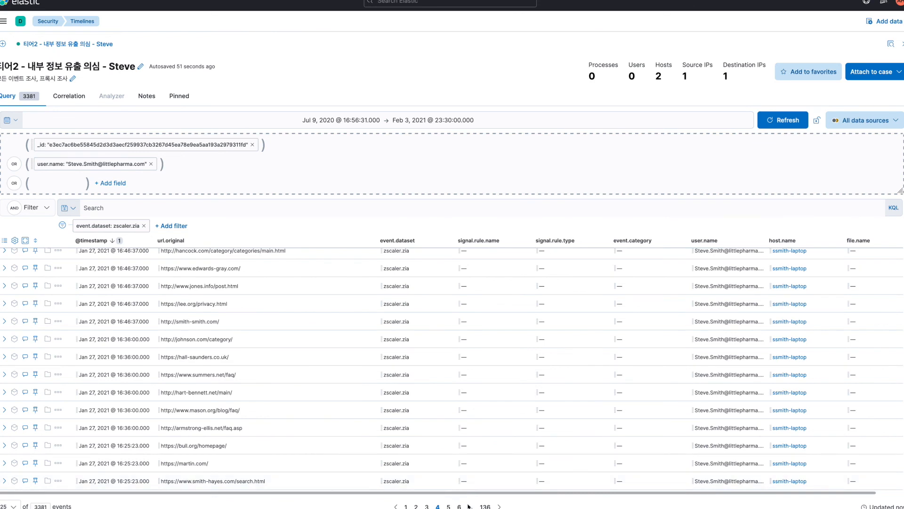
left_click(485, 506)
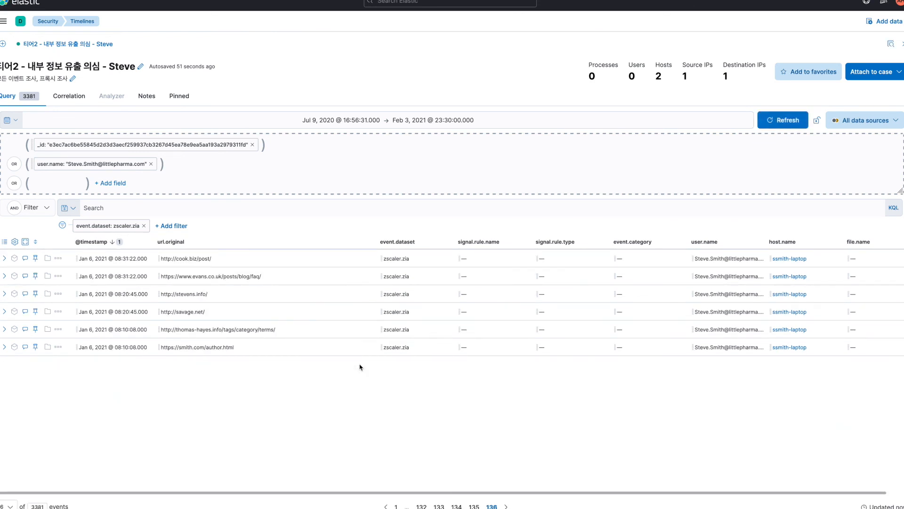
left_click(396, 506)
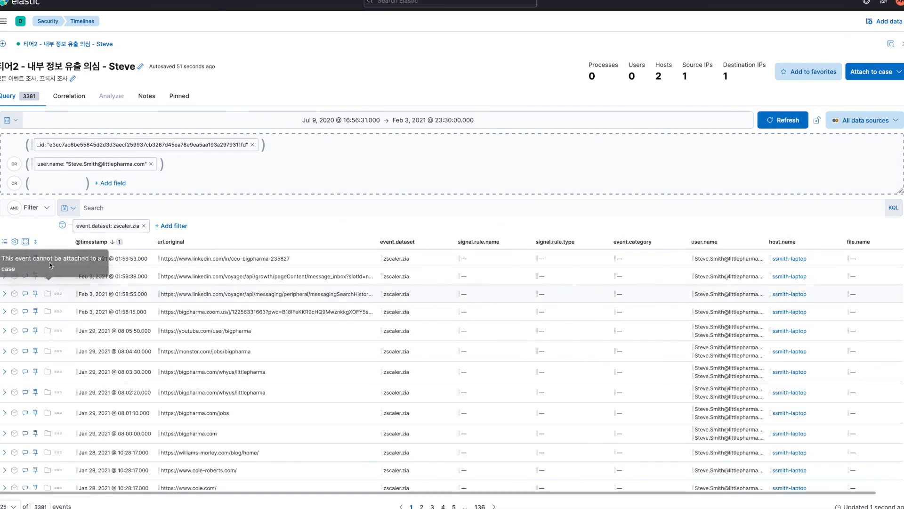
- Pin the proxy events for the LinkedIn CEO profile, YouTube, bigpharma.com/whyus/littlepharma at 08:03:30, the bigpharma.com homepage, williams-morley.com and cole-roberts.com
left_click(35, 258)
left_click(35, 330)
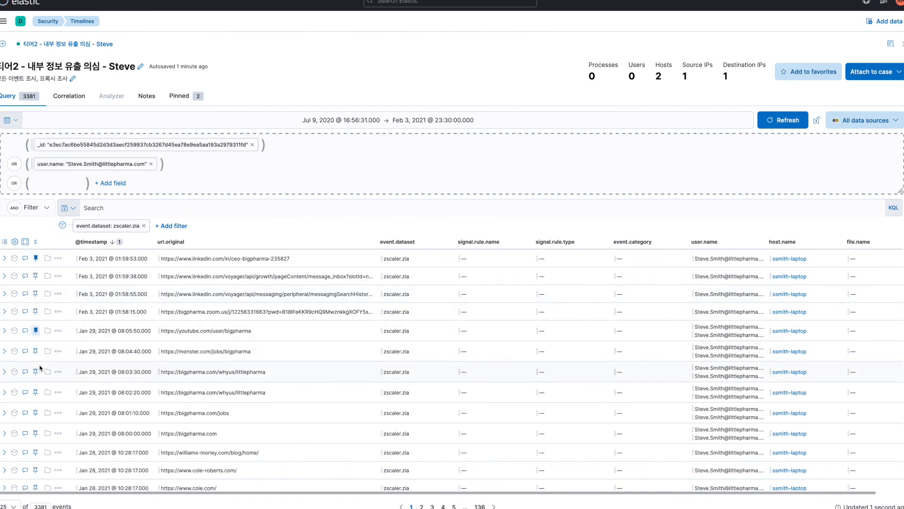
left_click(40, 372)
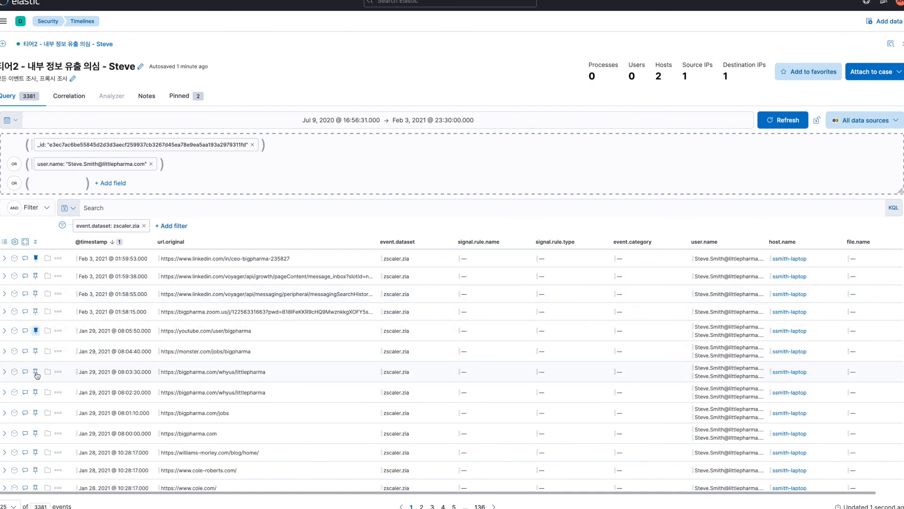
left_click(36, 433)
left_click(36, 452)
left_click(35, 469)
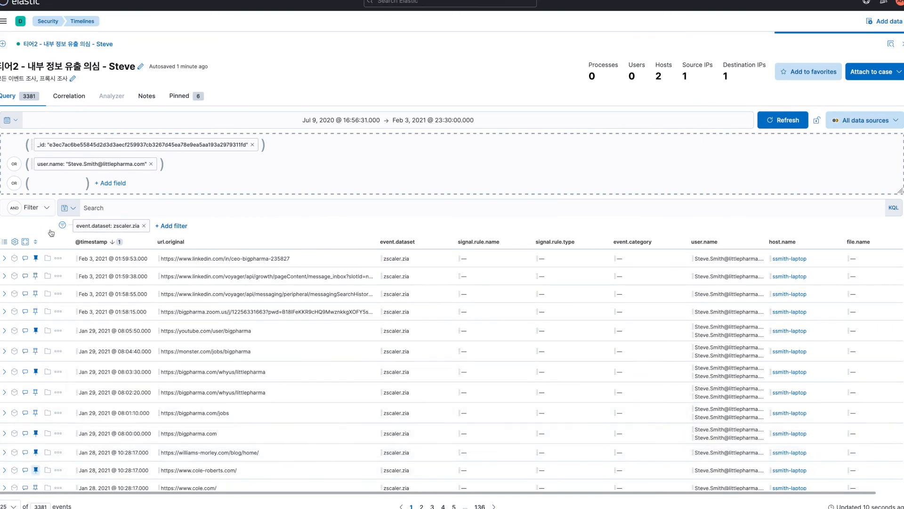
- Attach the 티어2 timeline to the existing 티어1 내부 정보 유출 의심 case
mouse_move(216, 328)
left_click(878, 71)
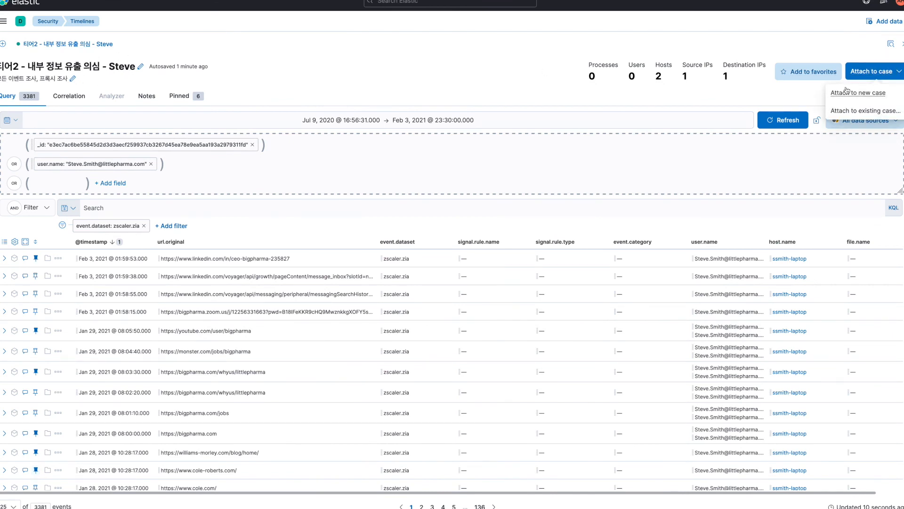
left_click(856, 111)
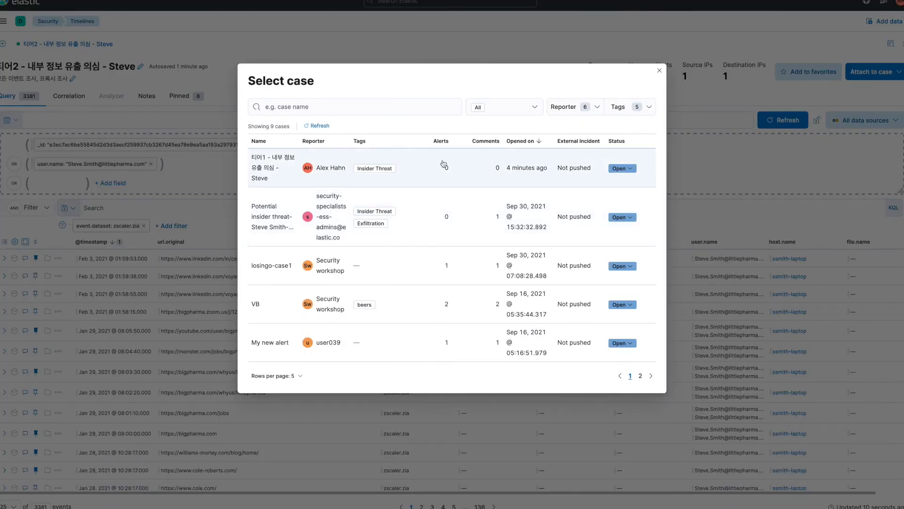
left_click(324, 167)
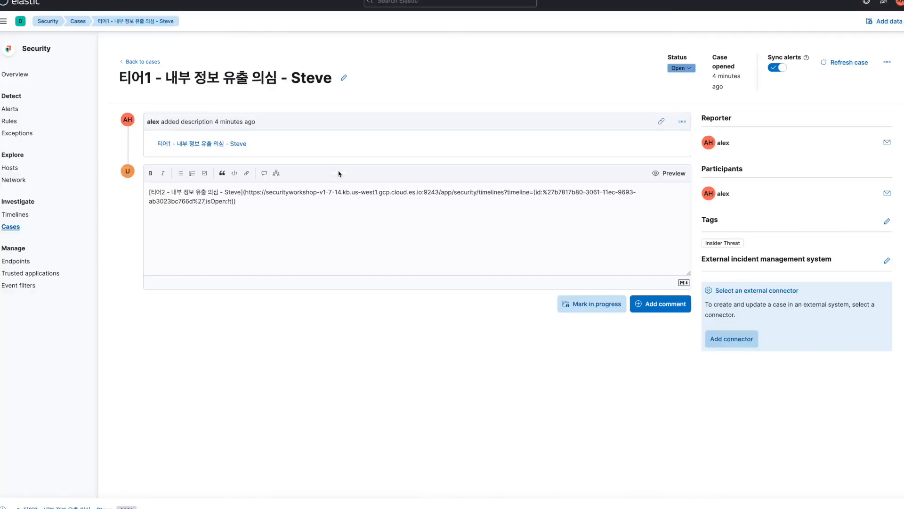
- Append "경쟁사 접속 시도 정황 포착" below the 티어2 timeline link and add it as a comment to the case
left_click(403, 225)
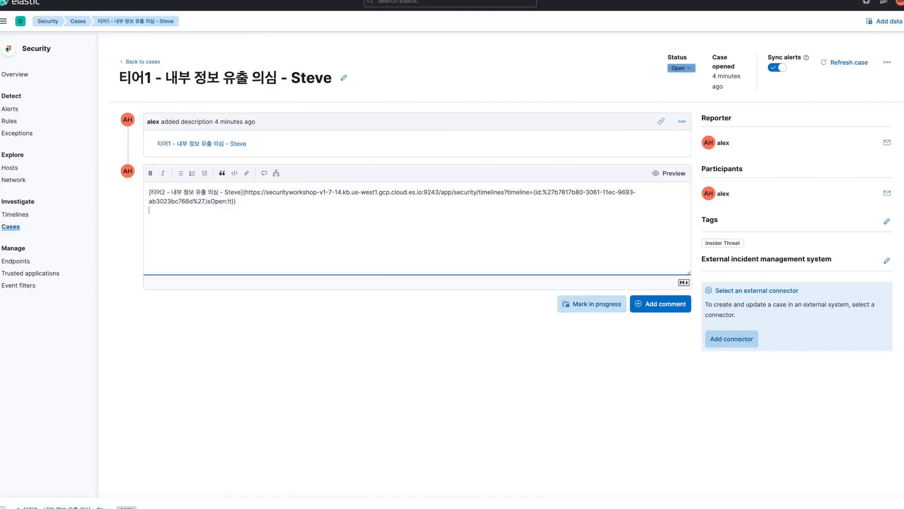
type("경쟁사 접속 시도 정황 포착")
left_click(656, 304)
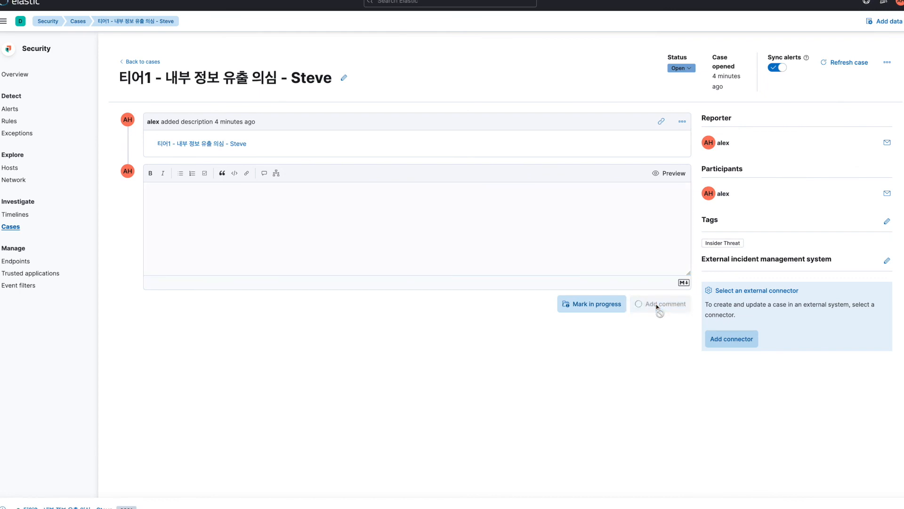